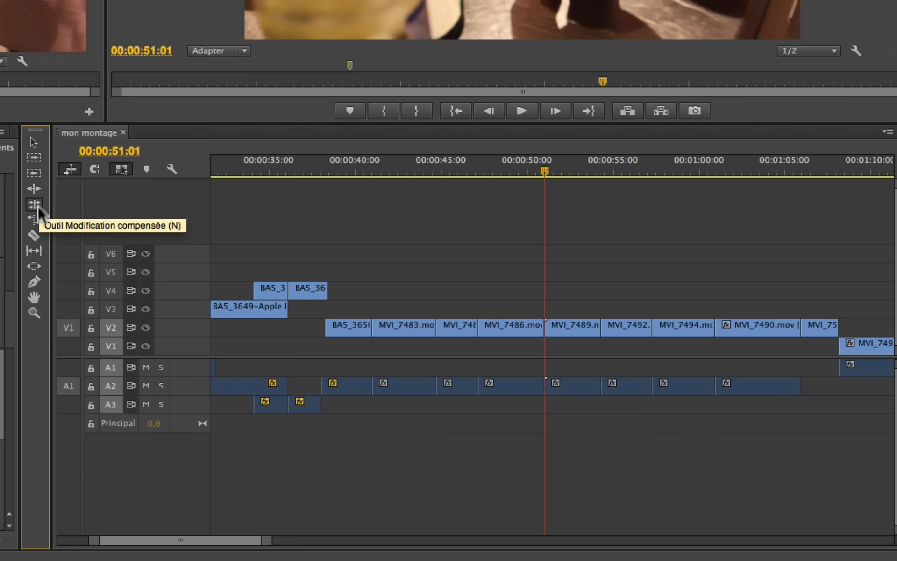
Step: Try the Rolling Edit tool on the cuts around the MVI_7489.mov clip on V2
left_click(35, 205)
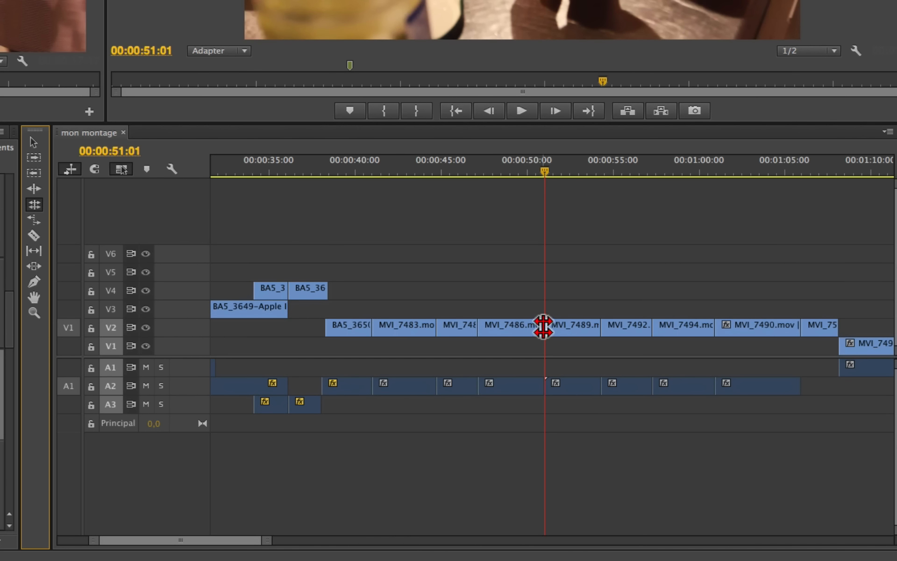
left_click_drag(542, 325, 525, 327)
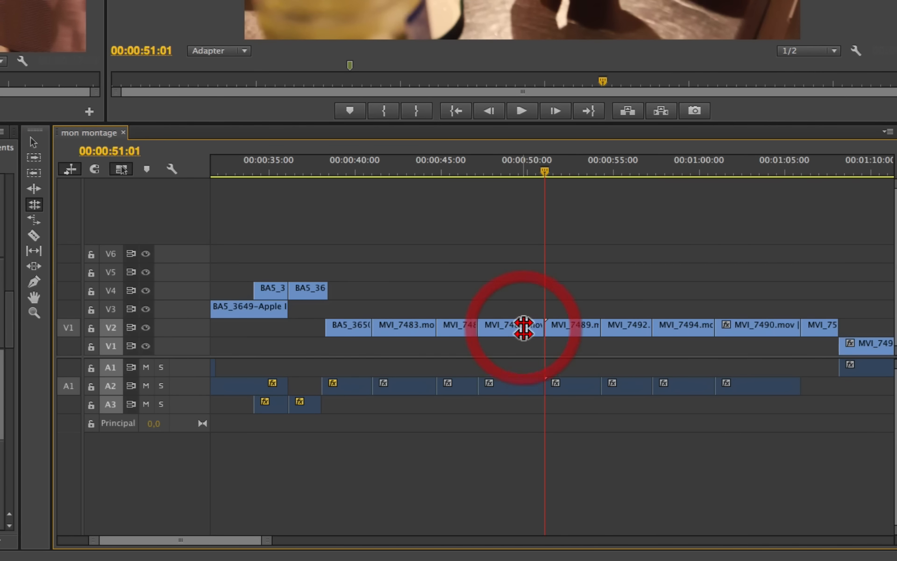
left_click_drag(600, 326, 662, 327)
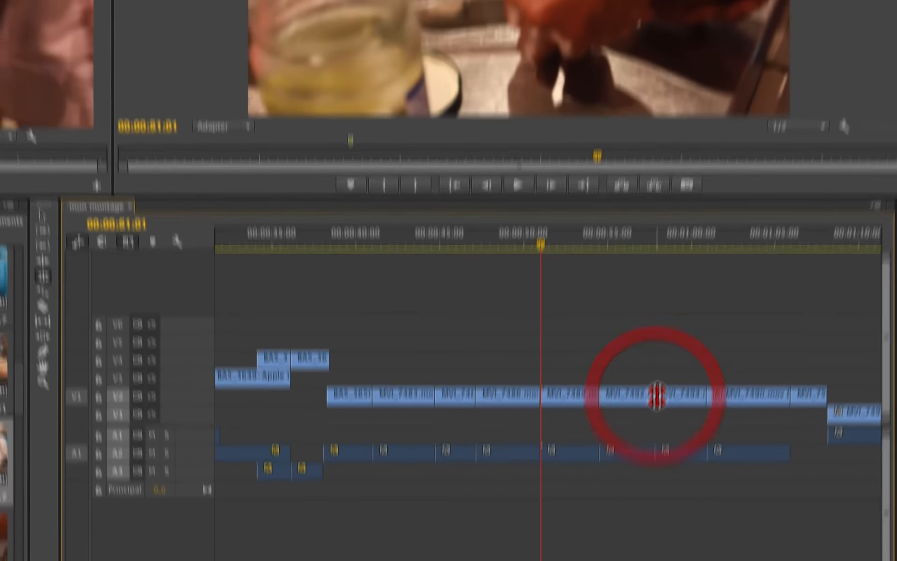
Step: Play the sequence from 00:00:38:01 and review the cut between MVI_7483.mov and MVI_7482.mov on V2
left_click(321, 161)
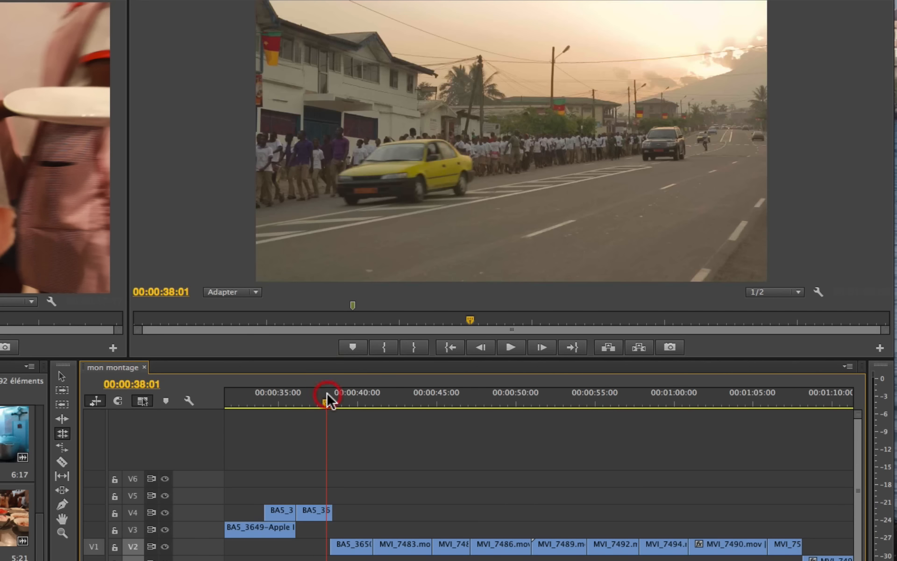
key("space")
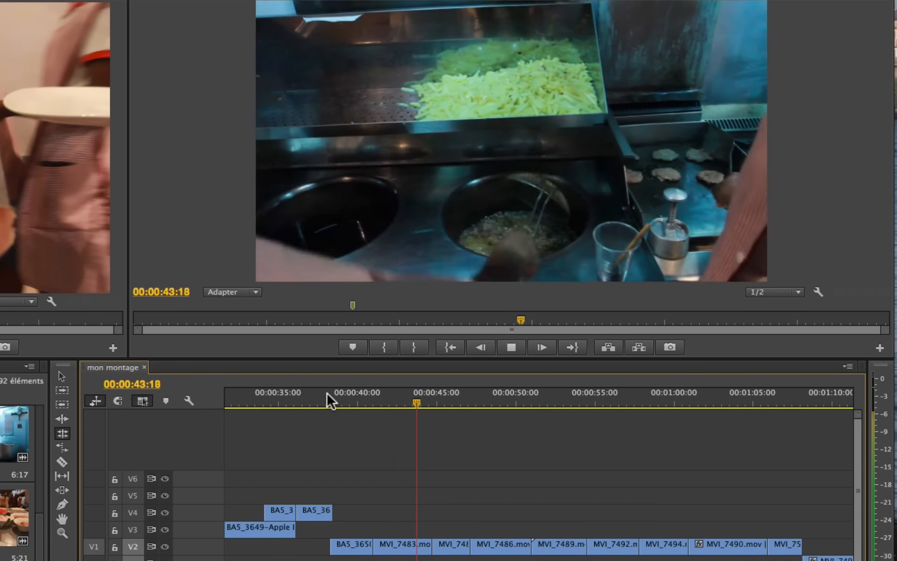
left_click(352, 426)
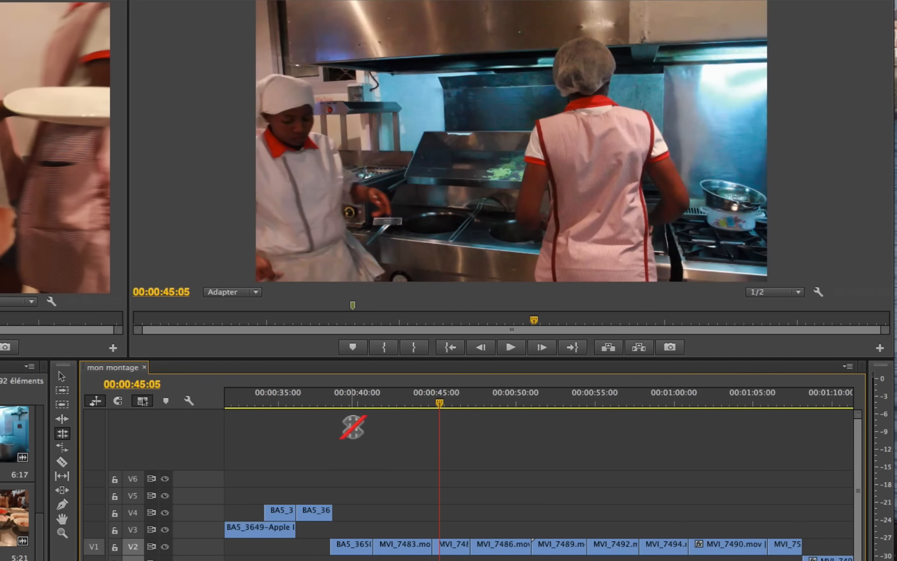
left_click(394, 392)
key("space")
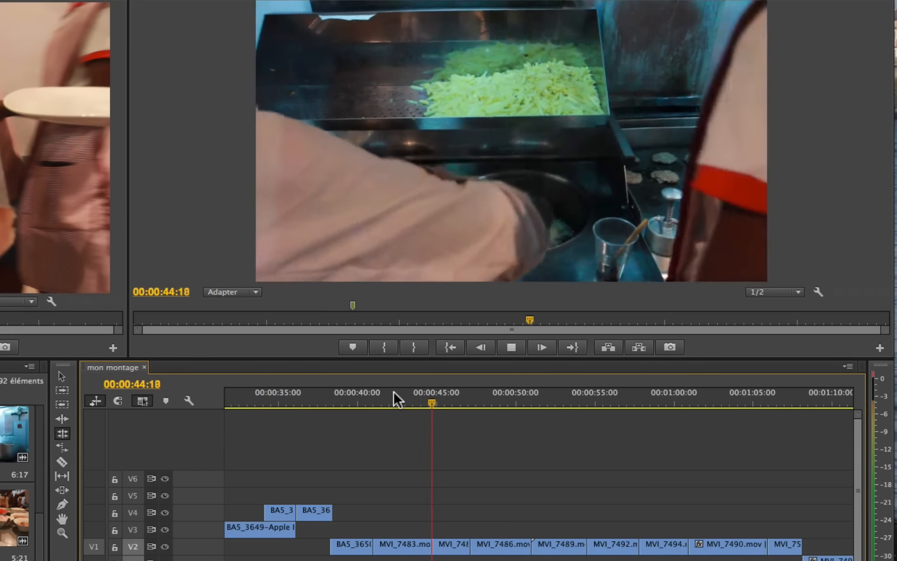
key("space")
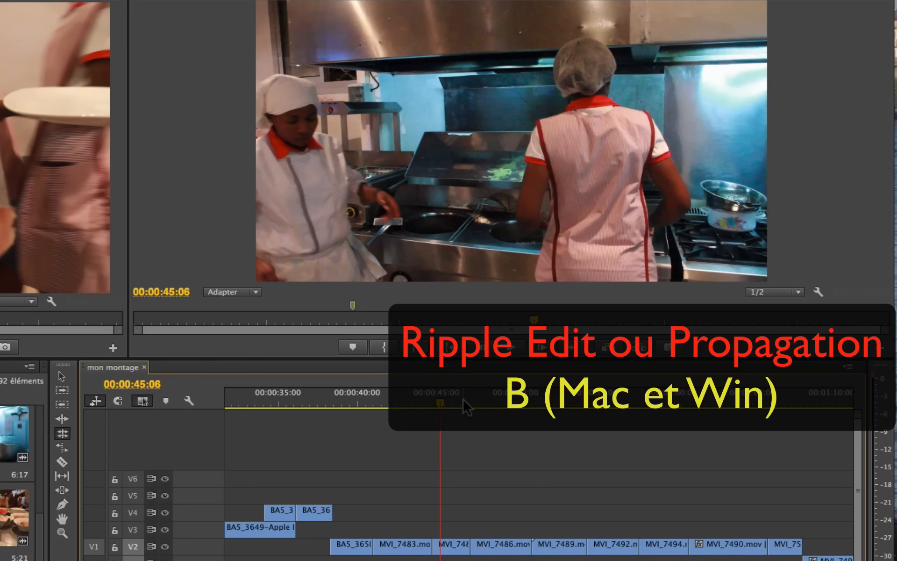
Step: Ripple-trim the end of MVI_7483.mov on V2 back to 00:00:44:02 and play across the cut
key("b")
left_click(418, 400)
mouse_move(417, 400)
left_mouse_down()
mouse_move(425, 401)
mouse_move(383, 395)
mouse_move(422, 396)
left_mouse_up()
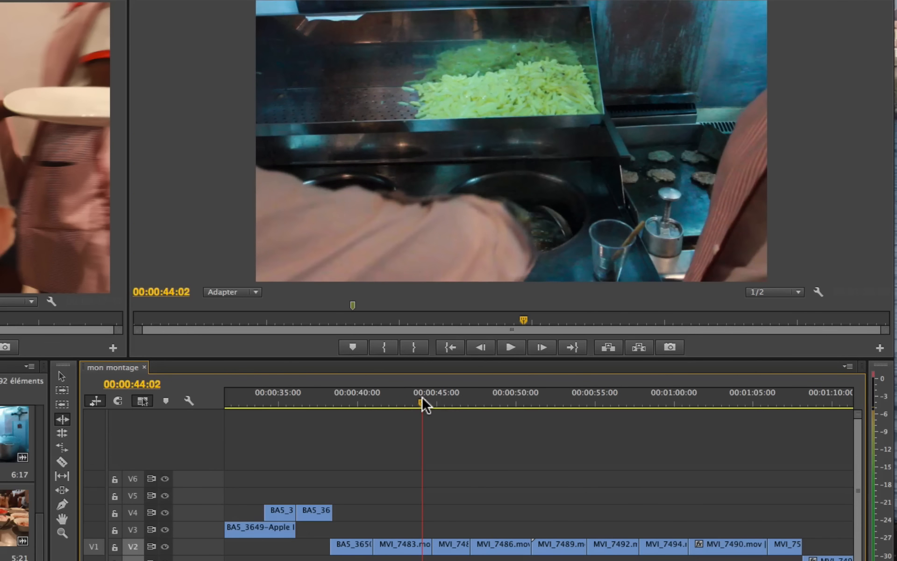
left_click_drag(427, 546, 422, 545)
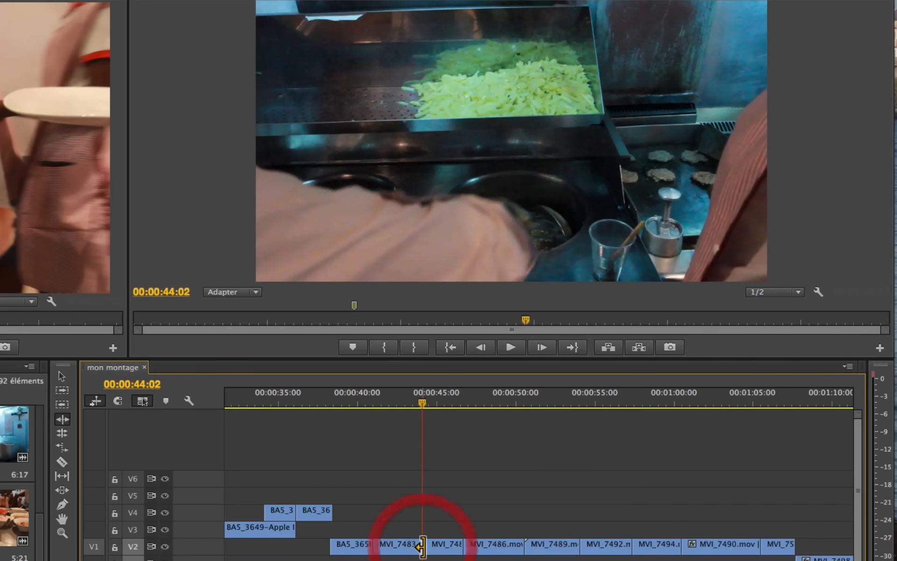
left_click(397, 397)
key("space")
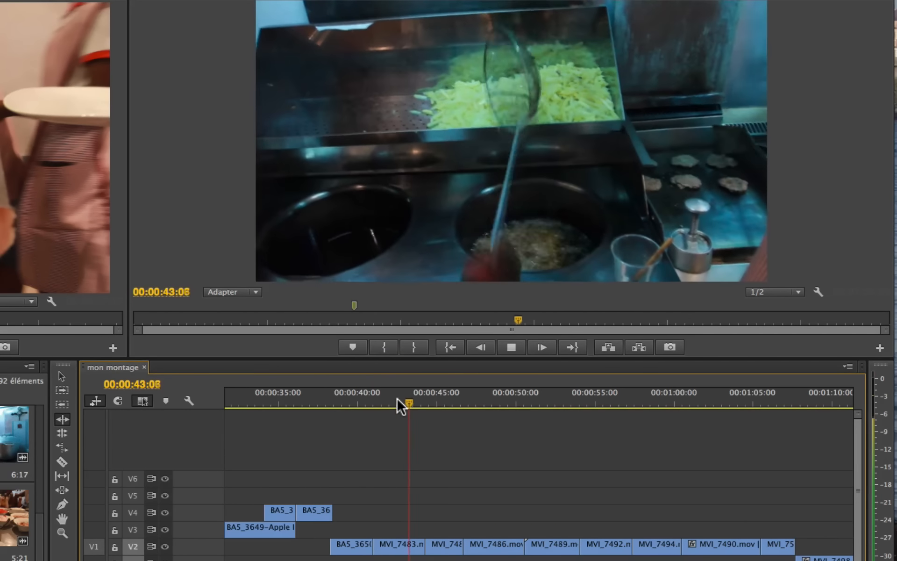
key("space")
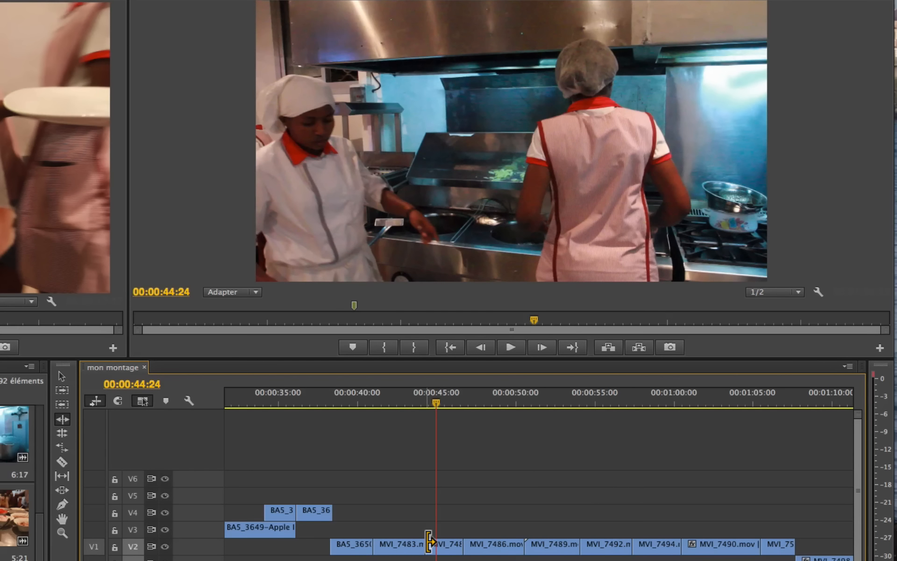
Step: Ripple-trim the end of MVI_7483.mov by a few more frames and replay its cut to MVI_7482.mov
key("equal")
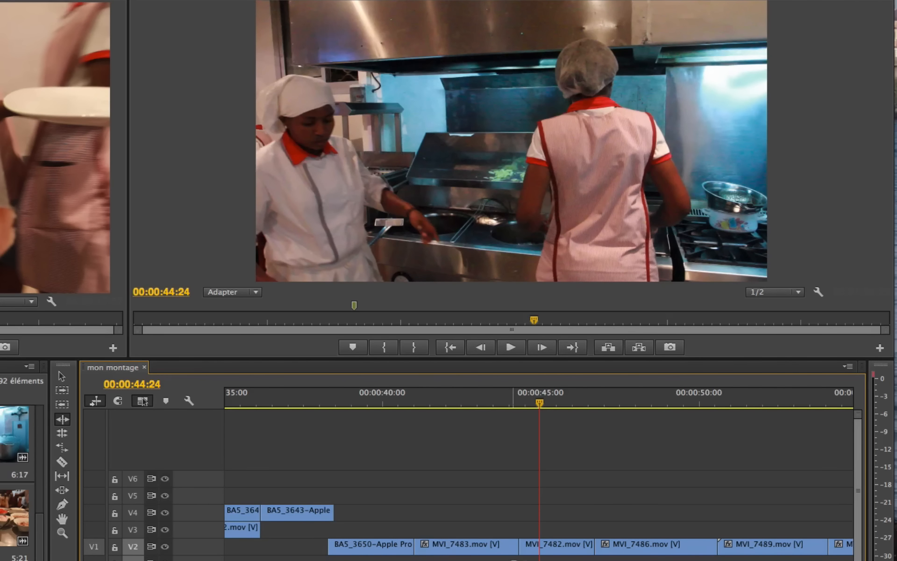
mouse_move(498, 395)
left_mouse_down()
mouse_move(487, 400)
mouse_move(494, 400)
left_mouse_up()
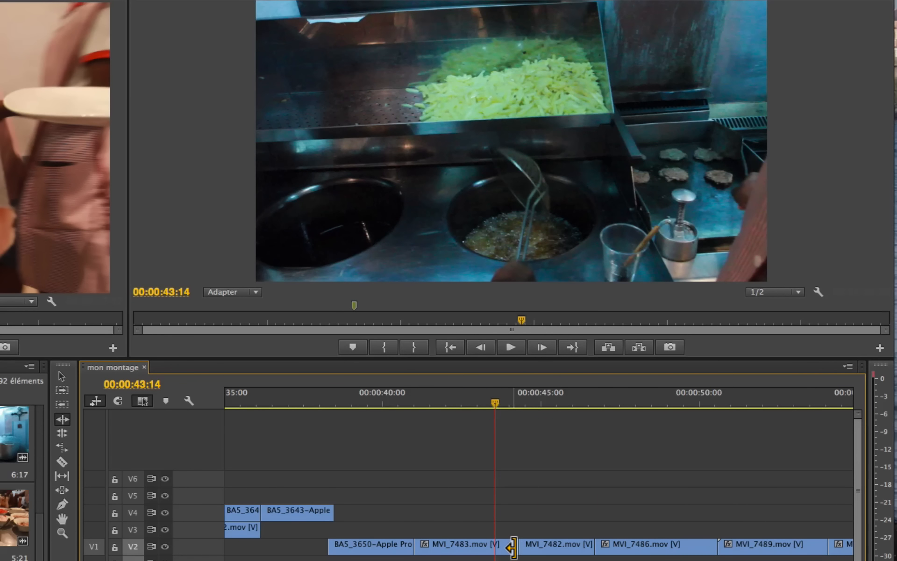
left_click_drag(512, 547, 513, 547)
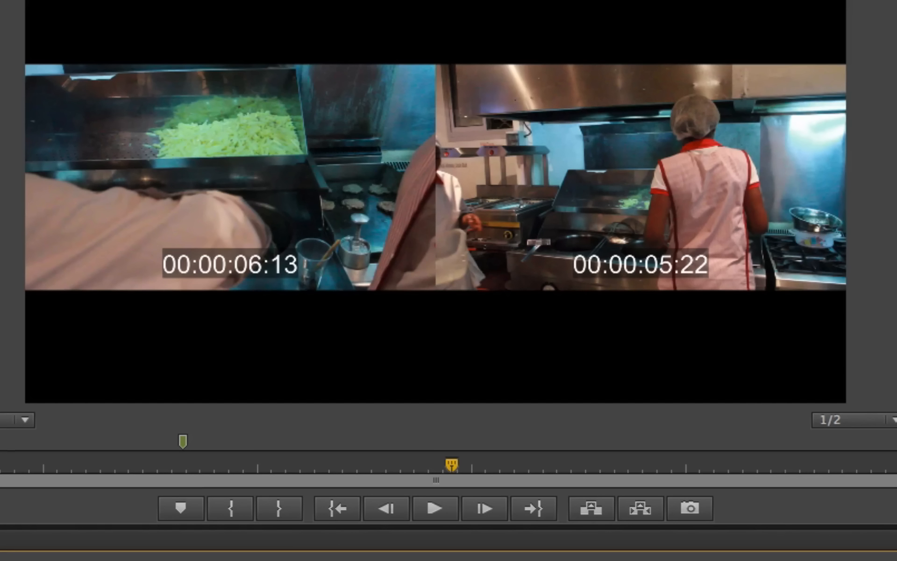
mouse_move(572, 509)
left_mouse_down()
mouse_move(541, 508)
mouse_move(576, 508)
mouse_move(557, 503)
mouse_move(573, 498)
left_mouse_up()
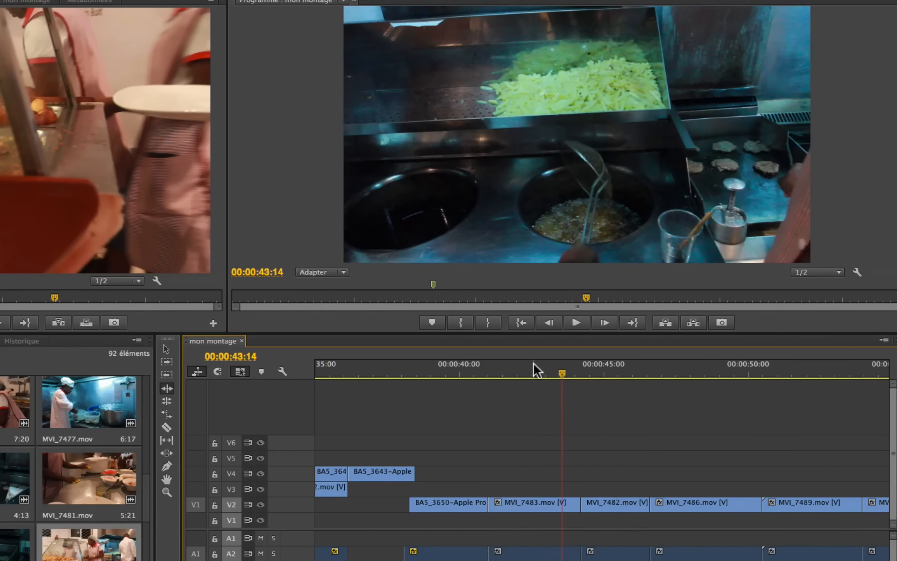
left_click(534, 363)
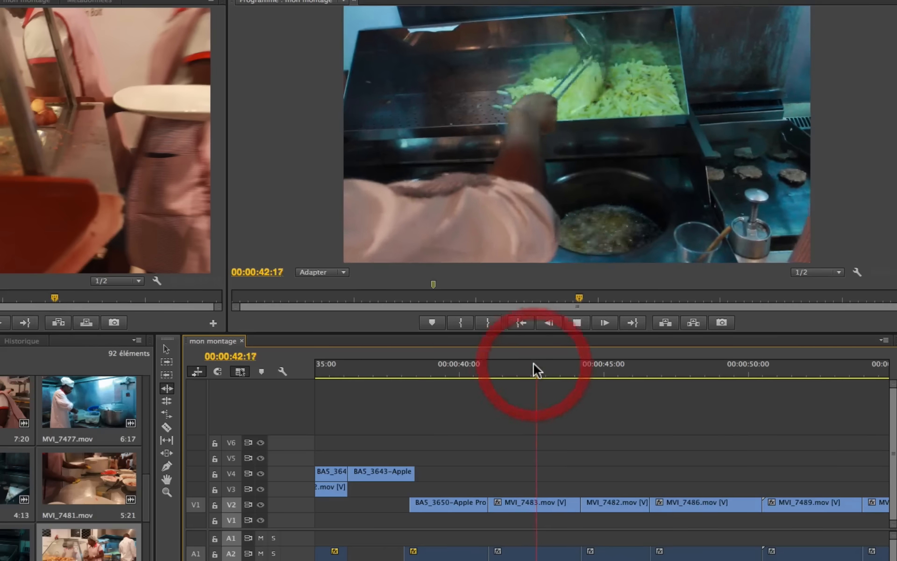
key("space")
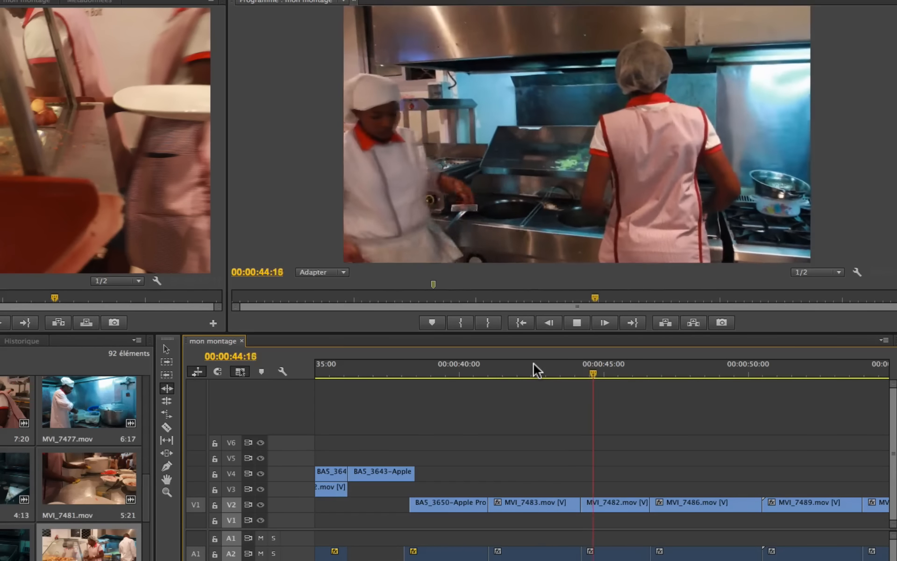
key("space")
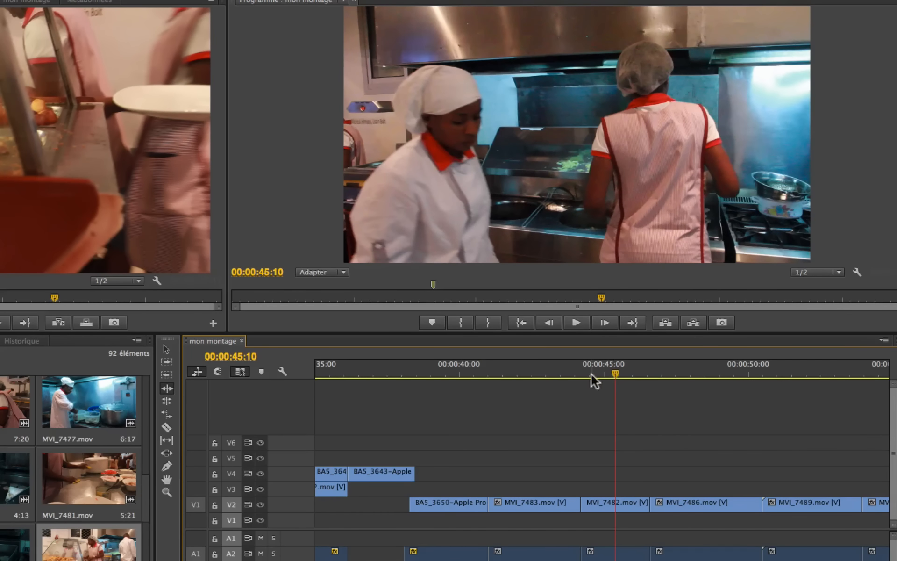
Step: Ripple-trim a few frames off the start of MVI_7482.mov on V2 and replay the cut from MVI_7483.mov
left_click(554, 367)
left_click_drag(554, 367, 589, 376)
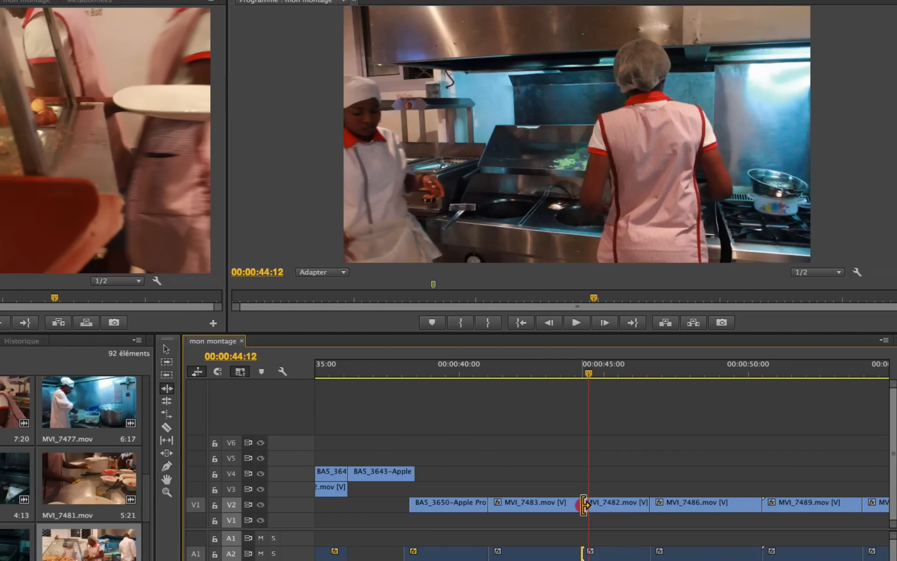
mouse_move(583, 505)
left_mouse_down()
mouse_move(575, 505)
mouse_move(601, 500)
left_mouse_up()
left_click(534, 371)
key("space")
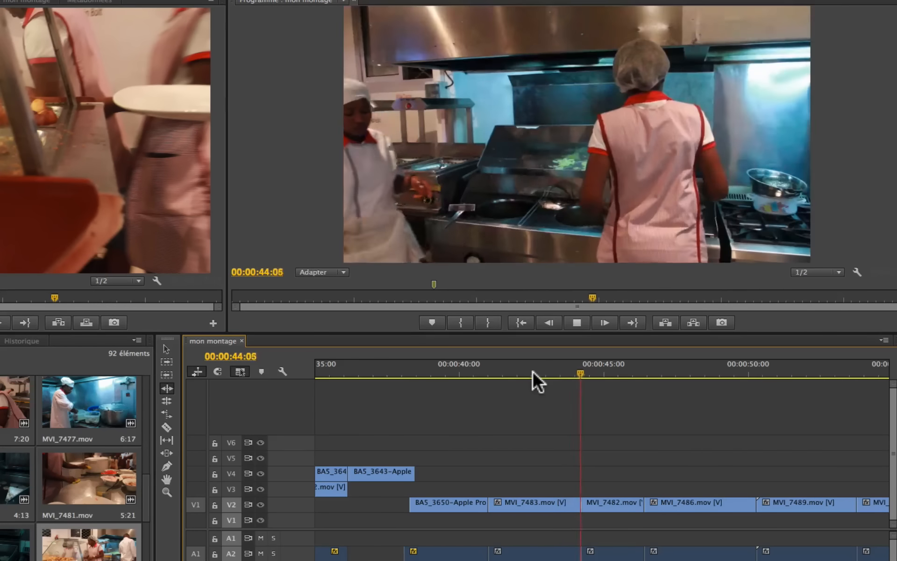
key("space")
left_click(514, 370)
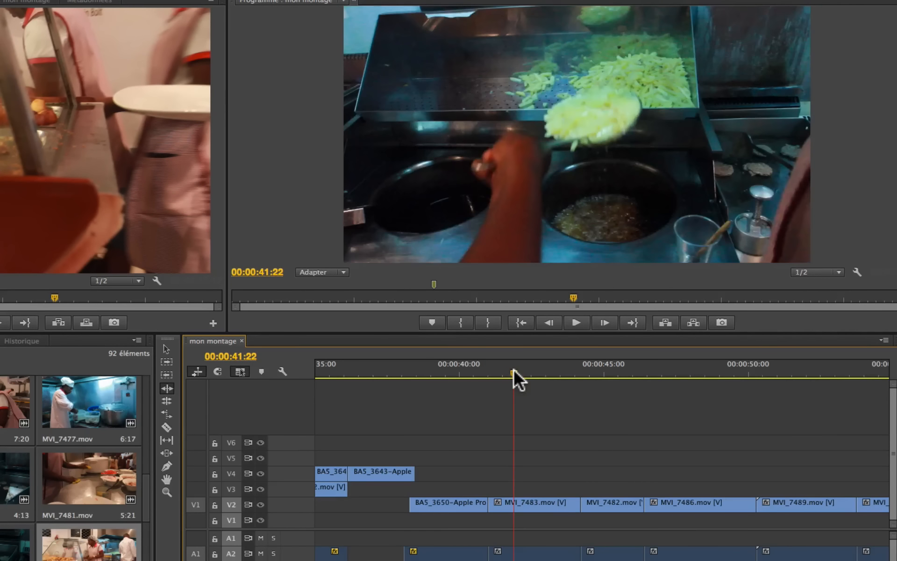
key("space")
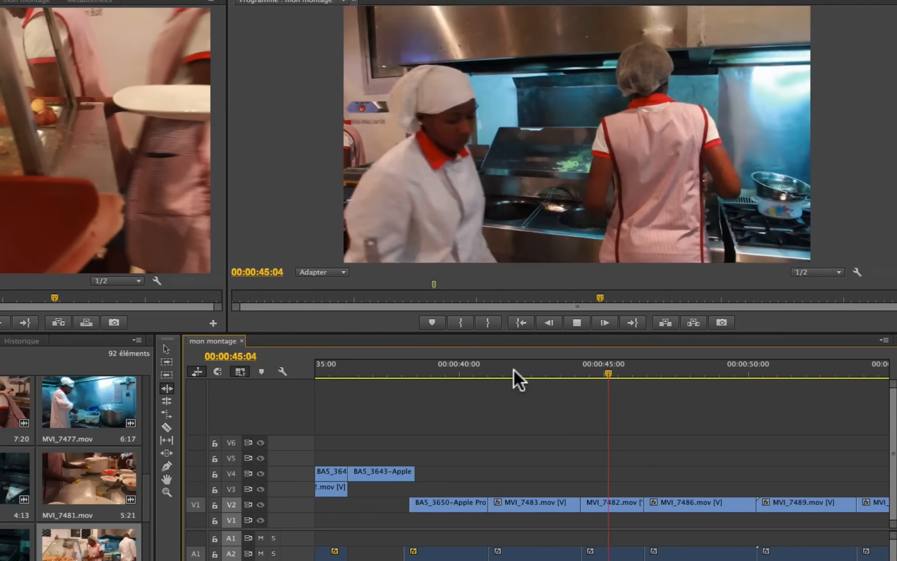
key("space")
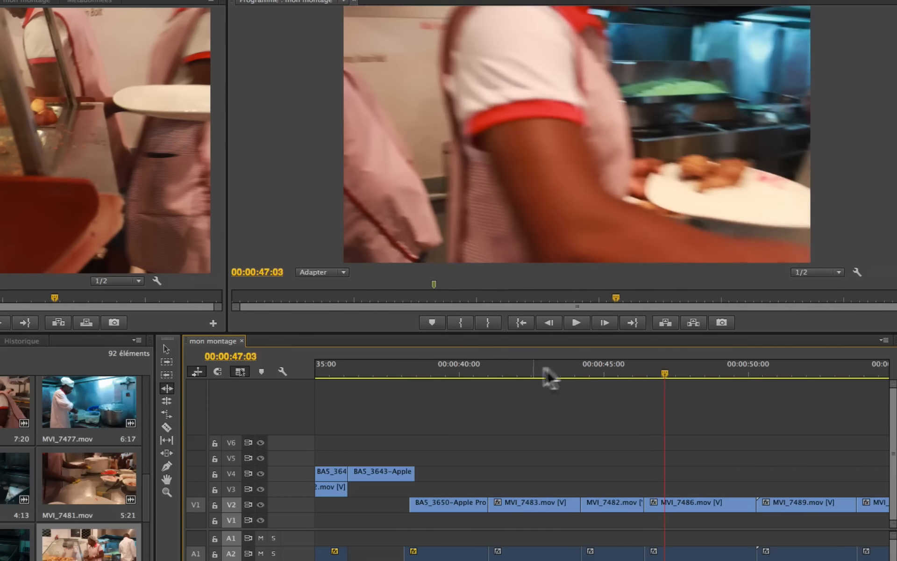
Step: Review the cut from MVI_7482.mov to MVI_7486.mov, ripple-trim a few frames off the end of MVI_7482.mov, and replay it
left_click(586, 369)
key("space")
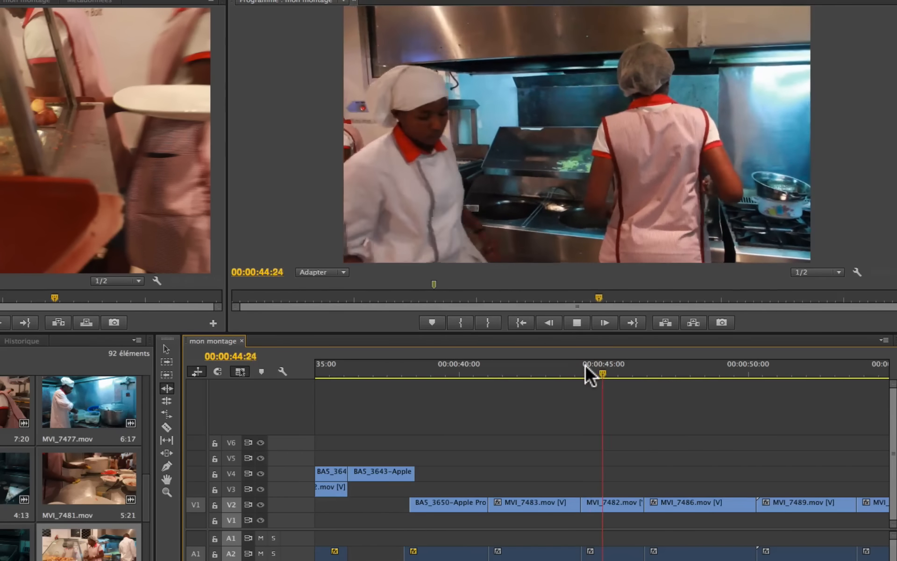
key("space")
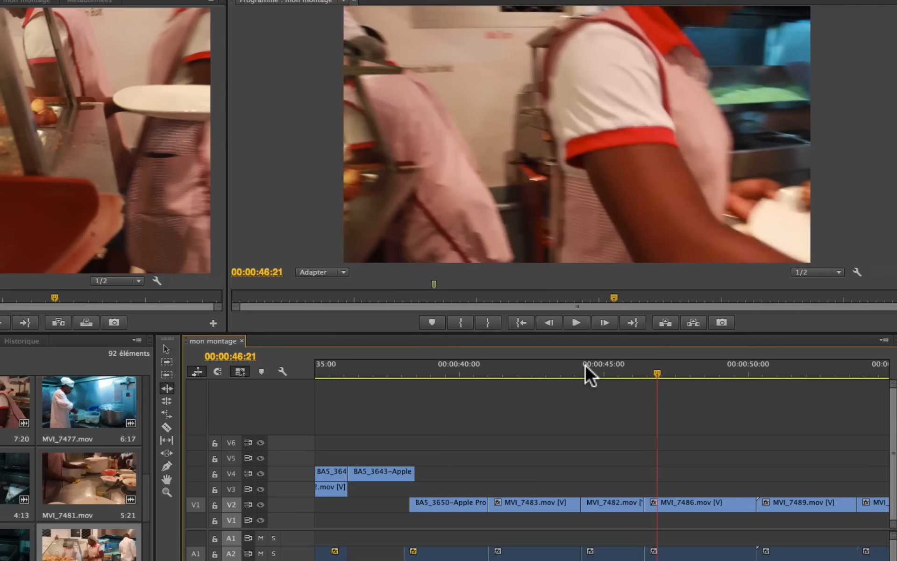
left_click(623, 369)
key("space")
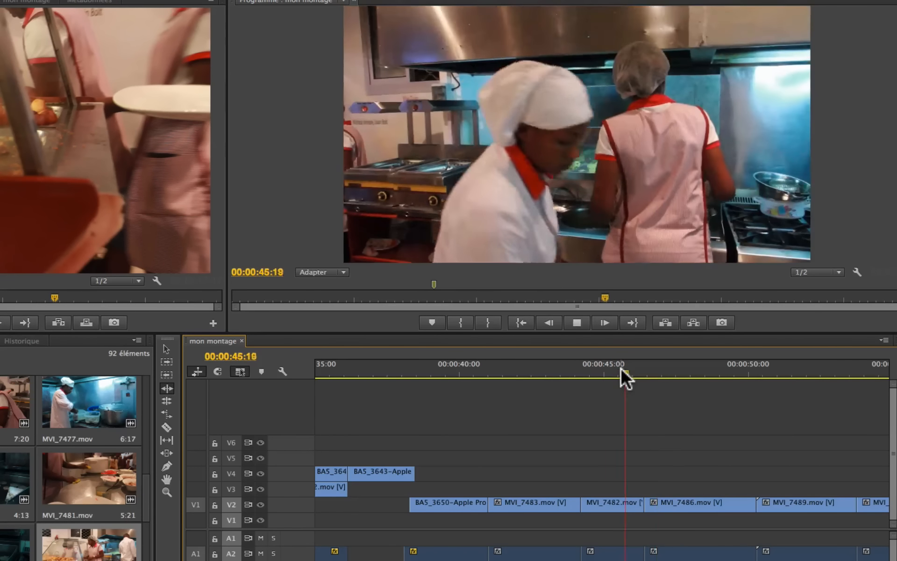
key("space")
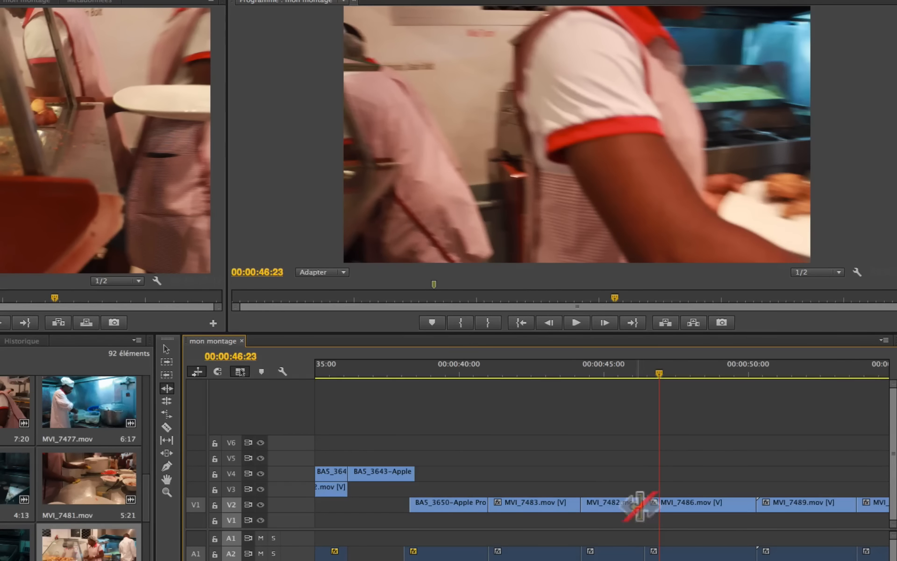
left_click_drag(641, 504, 636, 506)
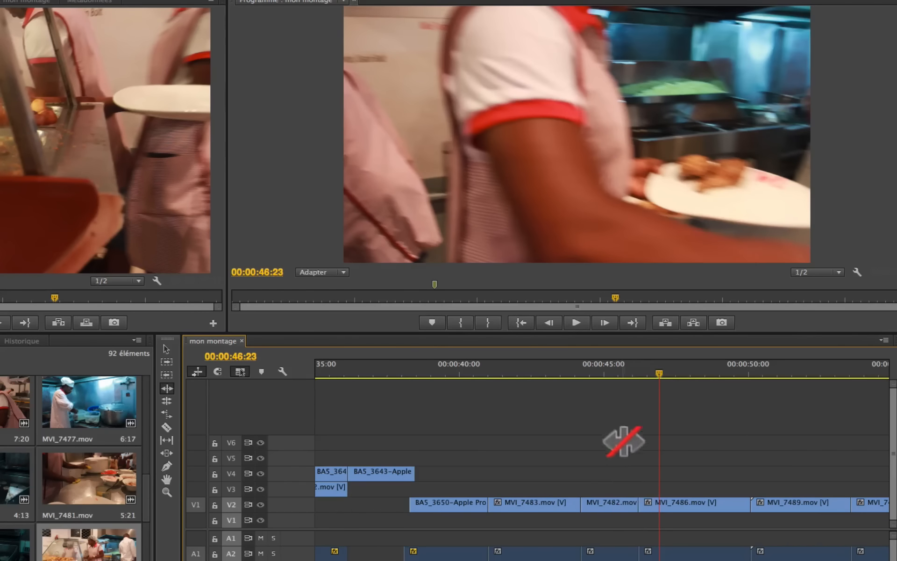
left_click(610, 368)
key("space")
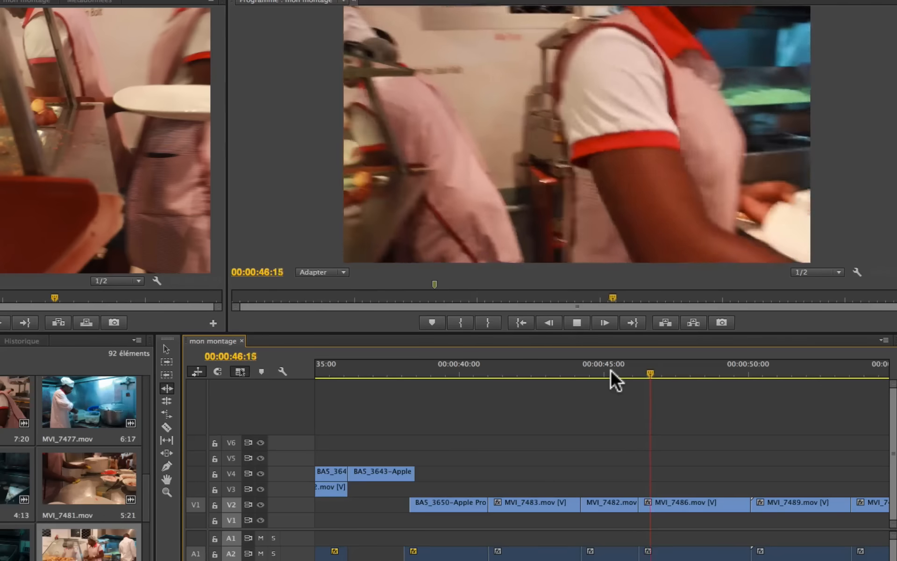
key("space")
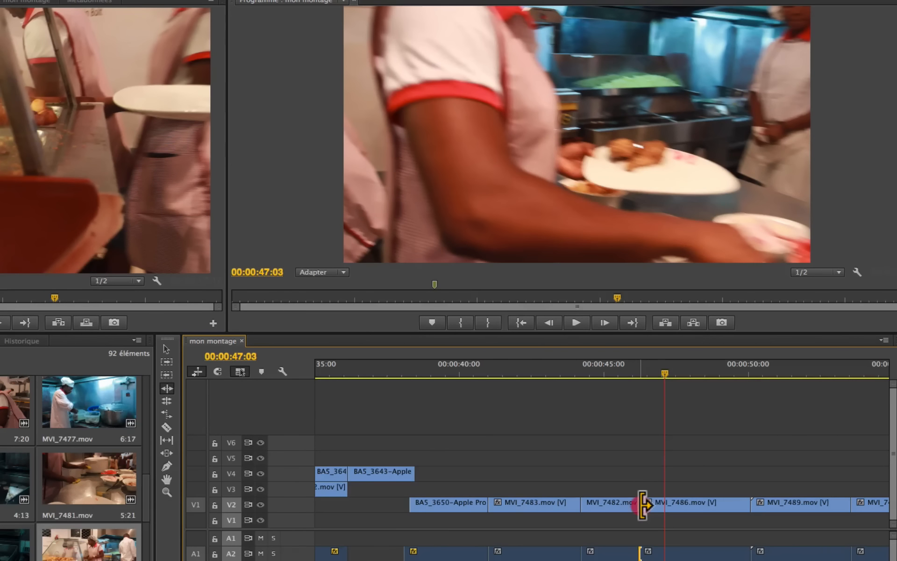
Step: Ripple-trim a few frames off the start of MVI_7486.mov on V2 and replay the cut from MVI_7482.mov
left_click_drag(644, 504, 645, 504)
left_click(616, 370)
key("space")
scroll(615, 369, "left", 1)
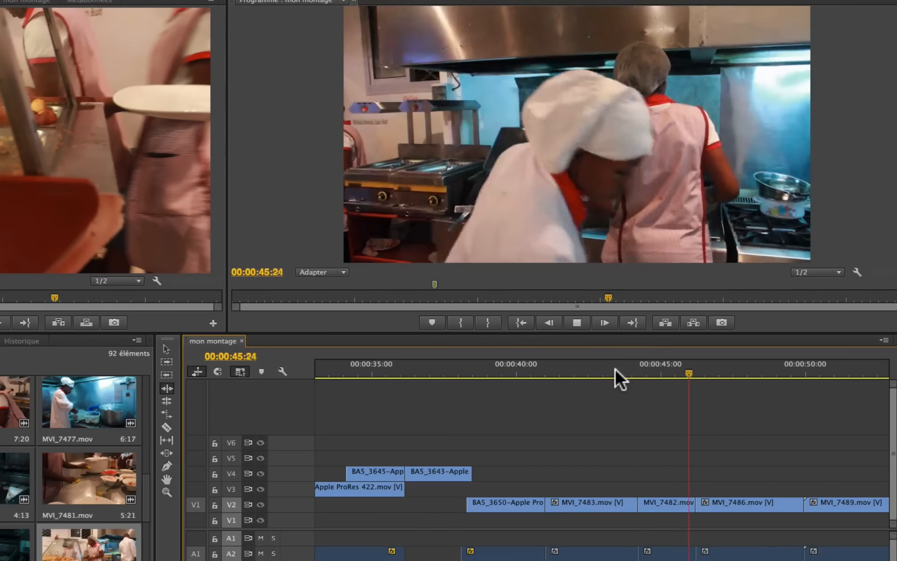
key("space")
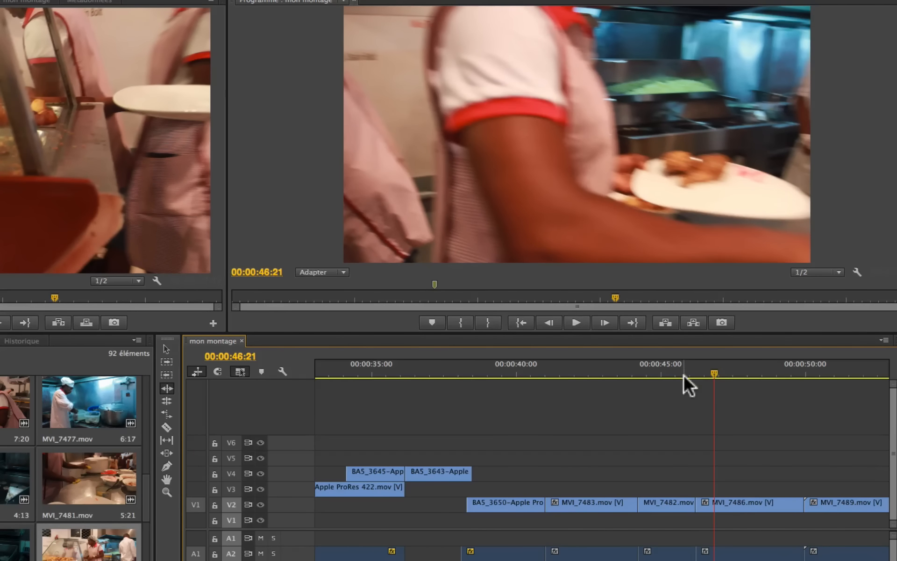
left_click(660, 366)
key("space")
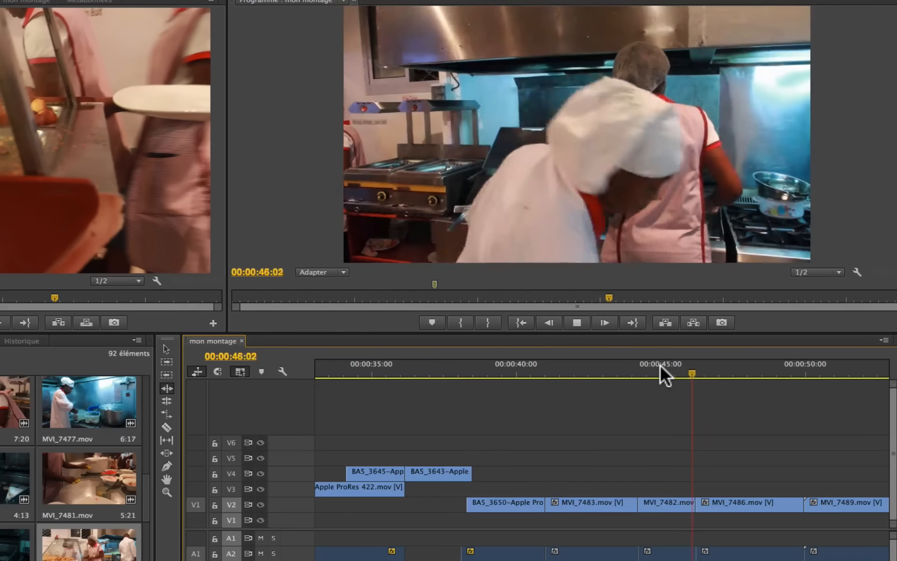
key("space")
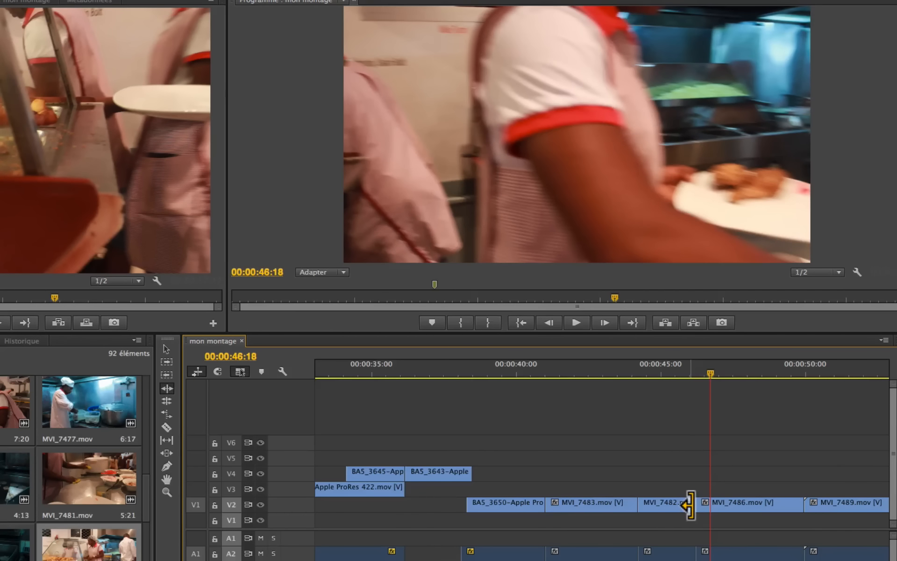
Step: Ripple-trim a few more frames off the end of MVI_7482.mov on V2 and replay its cut to MVI_7486.mov
left_click_drag(689, 505, 684, 505)
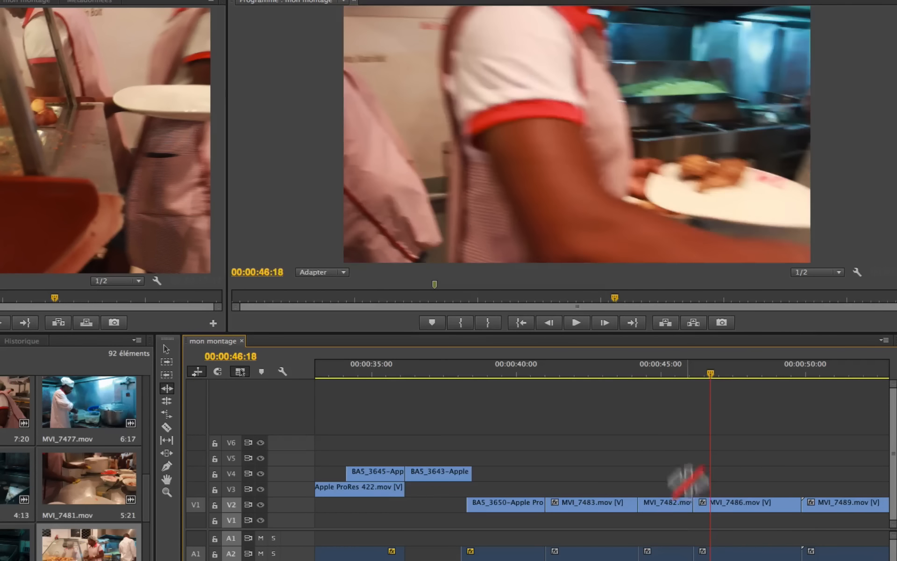
left_click(651, 366)
key("space")
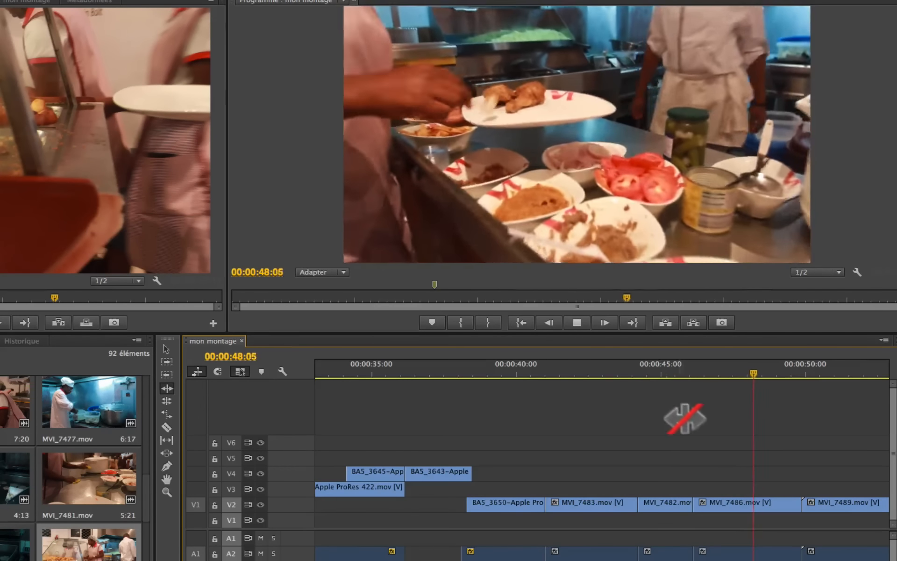
Step: Review the cut from MVI_7486.mov to MVI_7489.mov, ripple-trim the end of MVI_7486.mov to near 00:00:48:16, and replay the cut
scroll(694, 423, "right", 8)
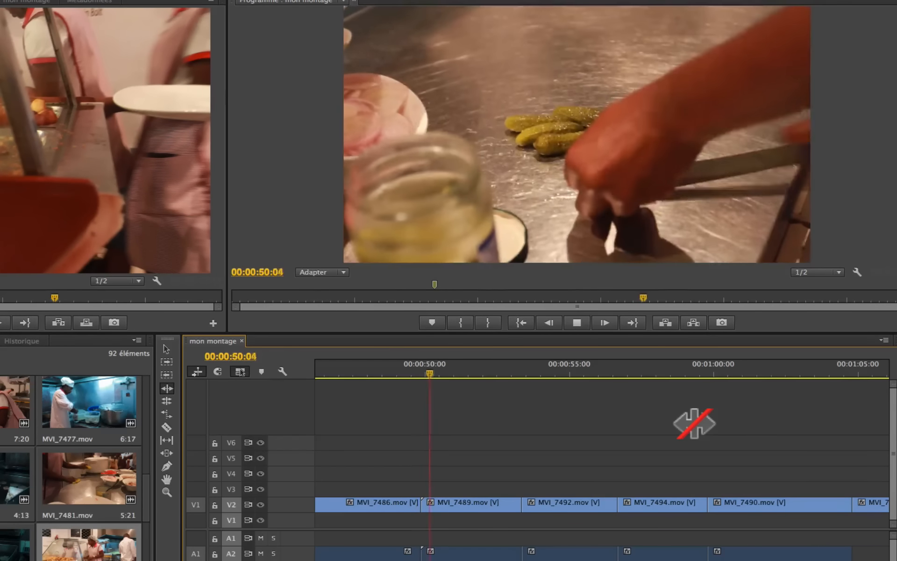
key("space")
left_click(368, 372)
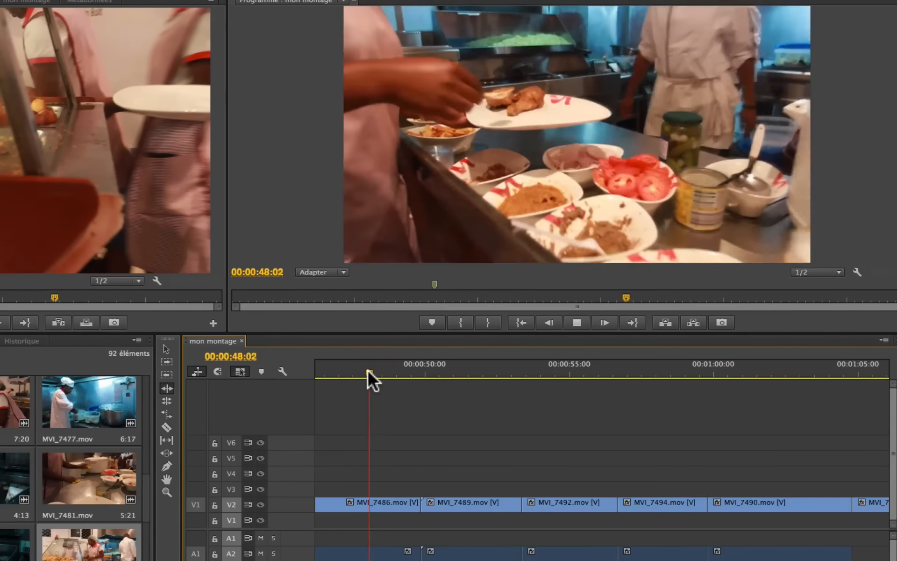
key("space")
left_click(371, 371)
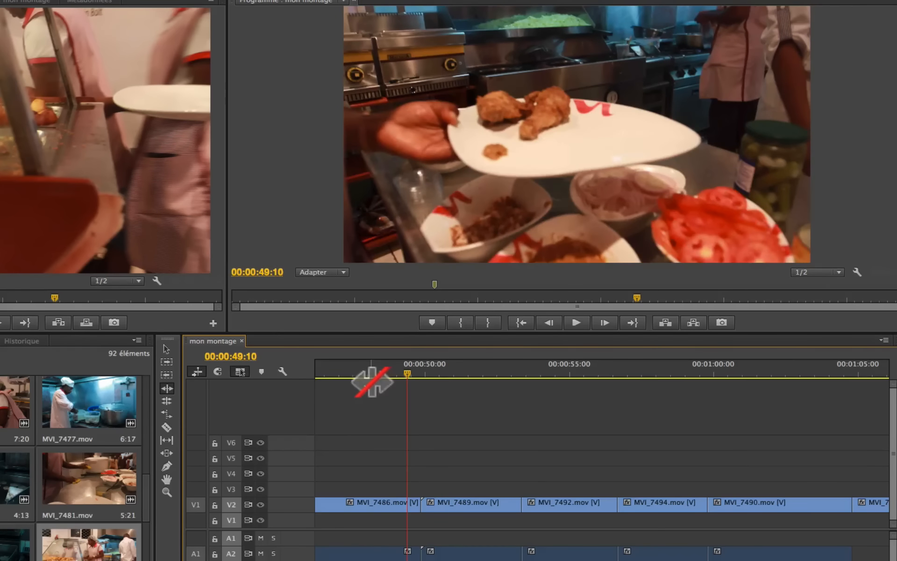
mouse_move(372, 370)
left_mouse_down()
mouse_move(422, 371)
mouse_move(363, 377)
mouse_move(385, 373)
left_mouse_up()
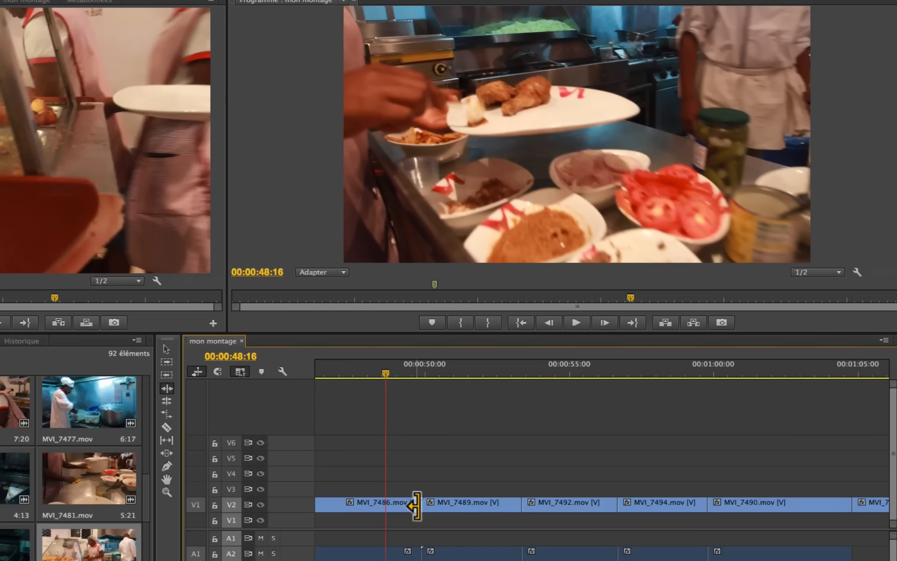
left_click_drag(416, 505, 385, 504)
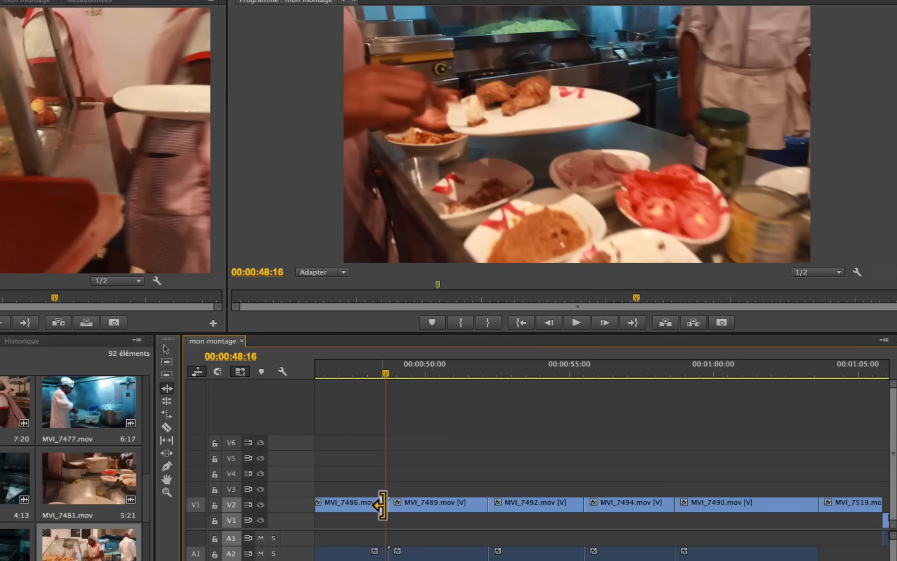
key("space")
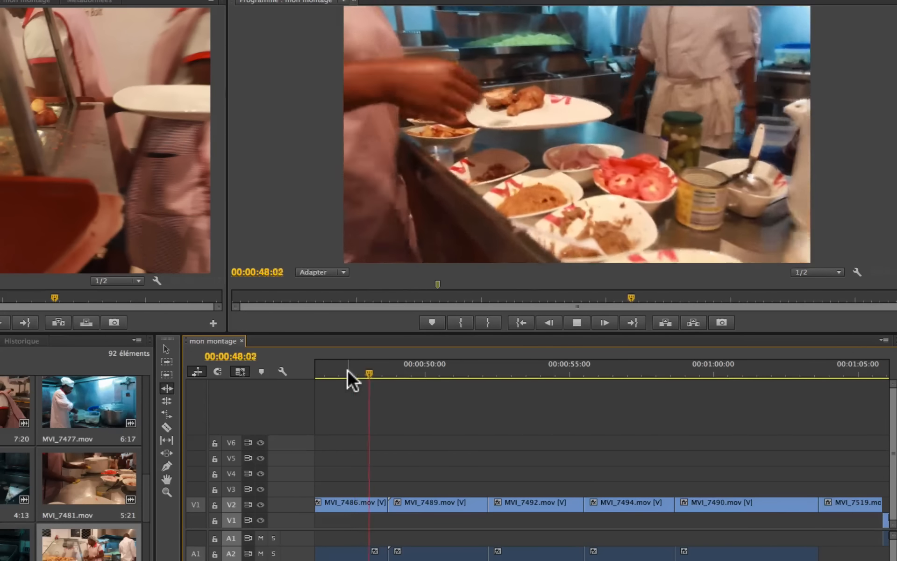
key("space")
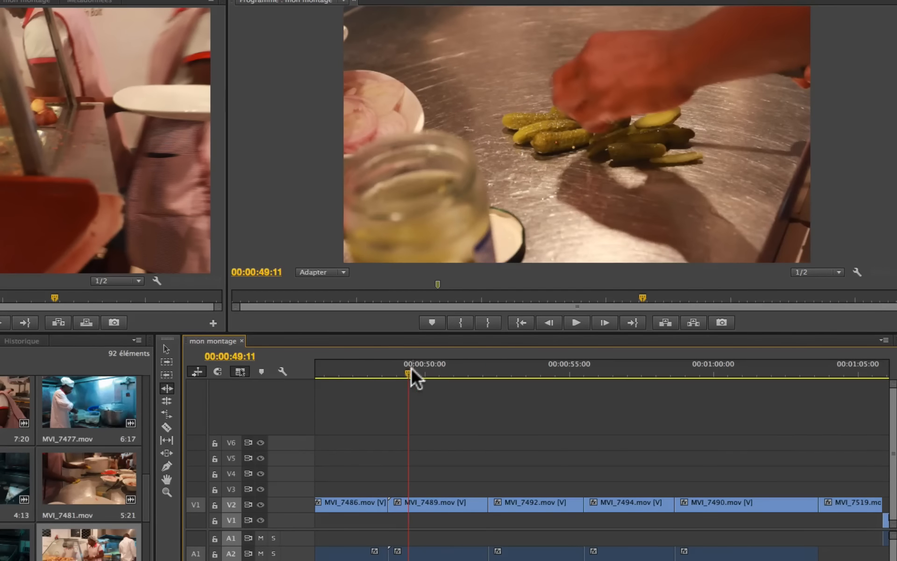
Step: Ripple-trim a few frames off the start of MVI_7489.mov on V2 and replay the cut from MVI_7486.mov
mouse_move(406, 374)
left_mouse_down()
mouse_move(383, 382)
mouse_move(390, 380)
left_mouse_up()
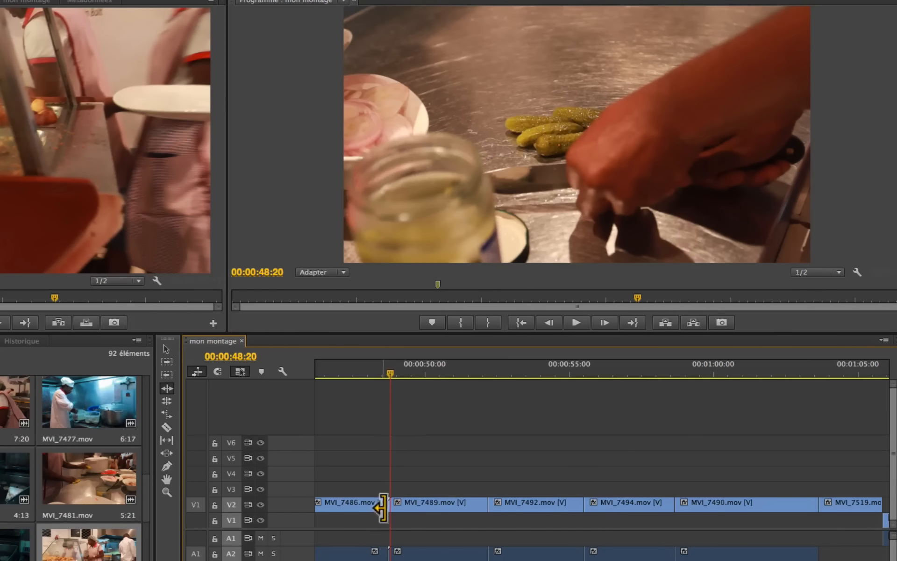
mouse_move(388, 504)
left_mouse_down()
mouse_move(363, 505)
mouse_move(425, 500)
mouse_move(373, 505)
mouse_move(397, 505)
left_mouse_up()
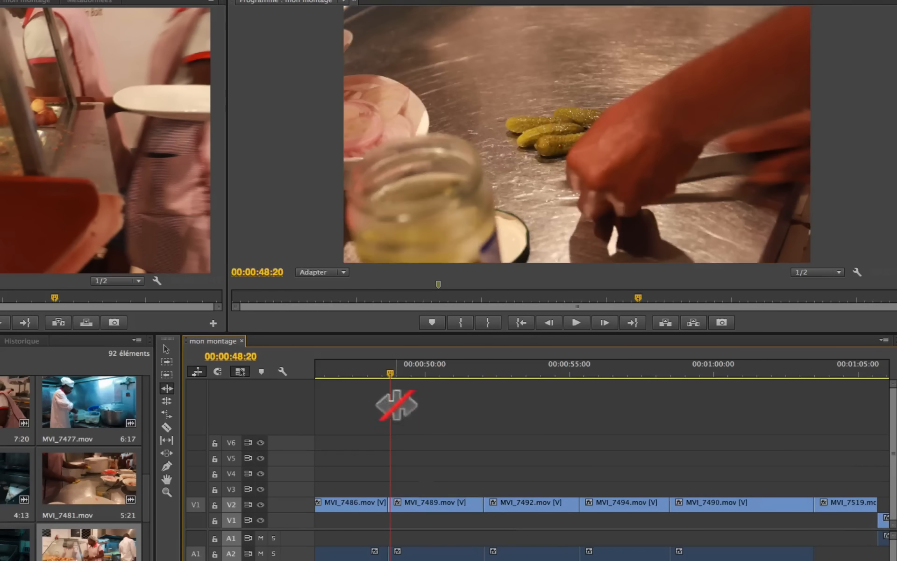
left_click(348, 375)
key("space")
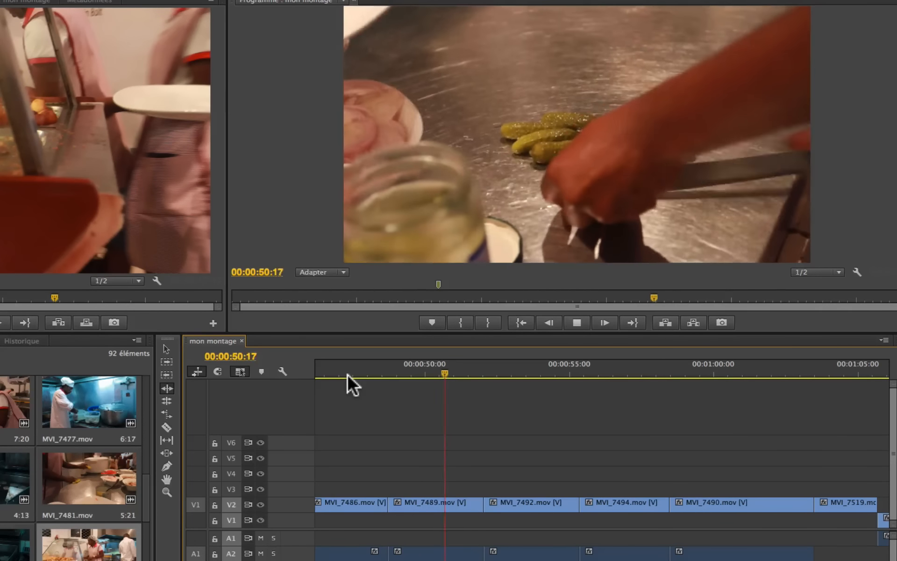
Step: Ripple-trim the end of MVI_7489.mov to near 00:00:50:21 and replay its cut to MVI_7492.mov
key("space")
mouse_move(441, 374)
left_mouse_down()
mouse_move(487, 374)
mouse_move(418, 376)
mouse_move(448, 376)
left_mouse_up()
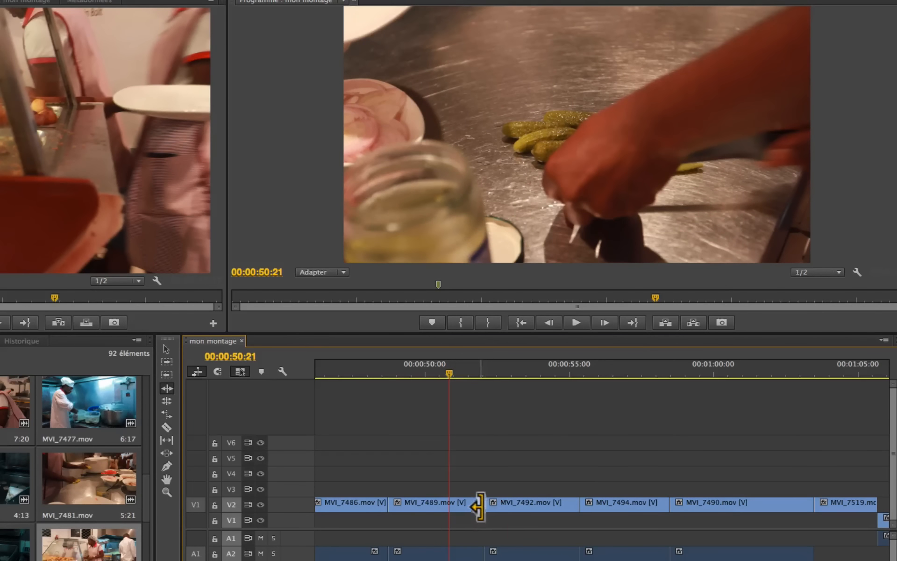
left_click_drag(484, 505, 444, 506)
left_click(408, 375)
key("space")
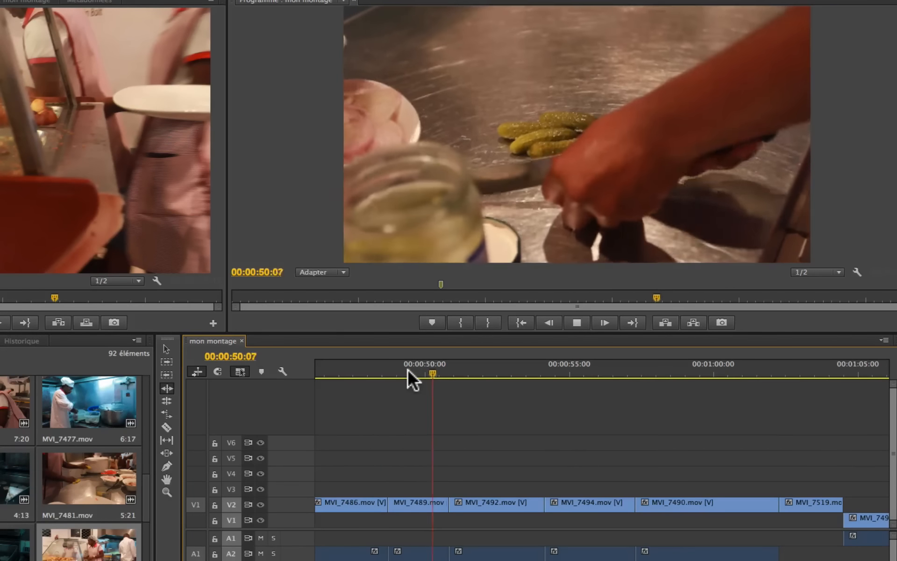
left_click(500, 464)
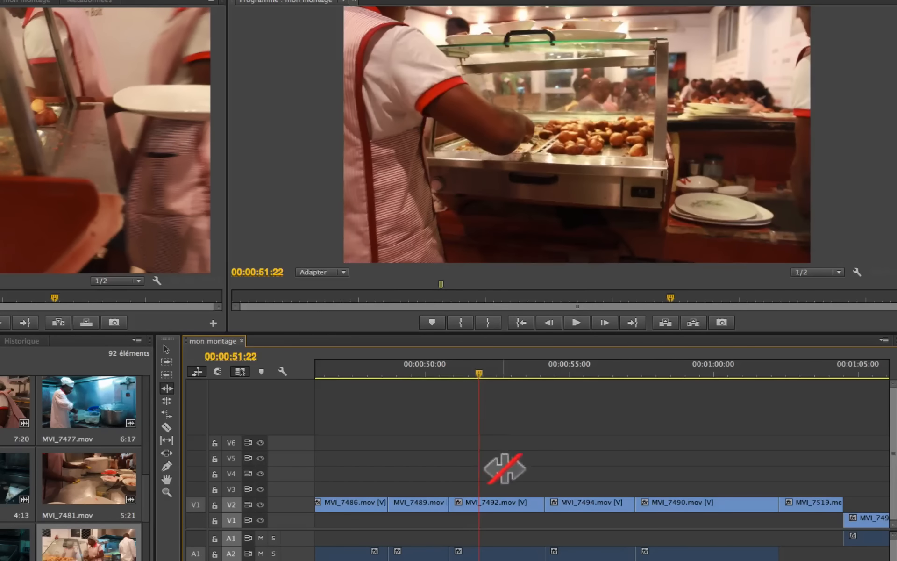
Step: Ripple-trim a few frames off the start of MVI_7492.mov on V2 and replay the cut from MVI_7489.mov
left_click(428, 366)
left_click_drag(428, 366, 466, 372)
left_click_drag(449, 504, 454, 504)
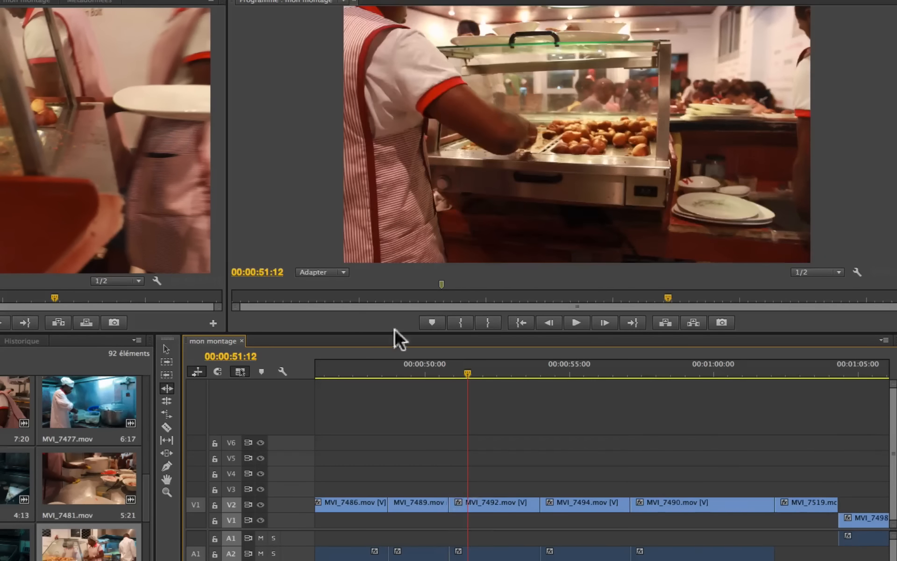
left_click(432, 365)
key("space")
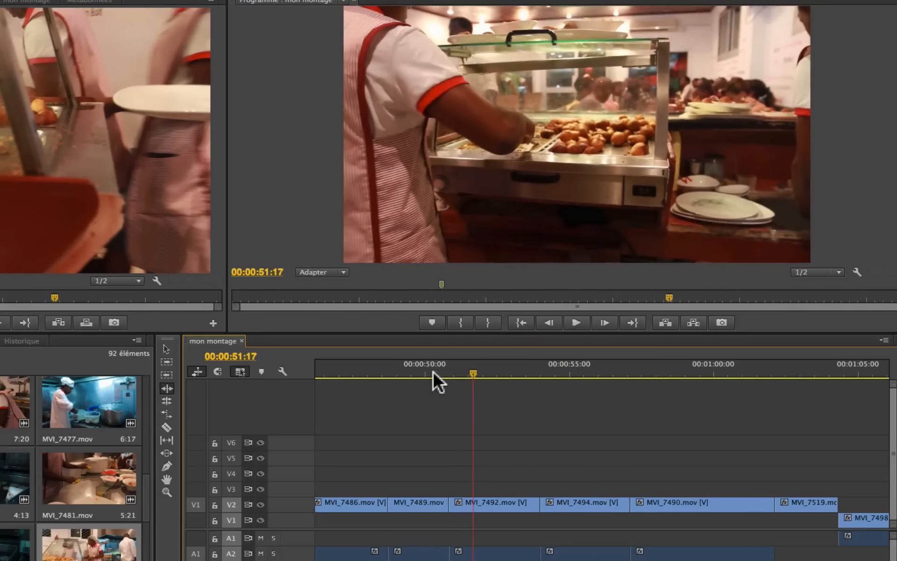
left_click(417, 369)
key("space")
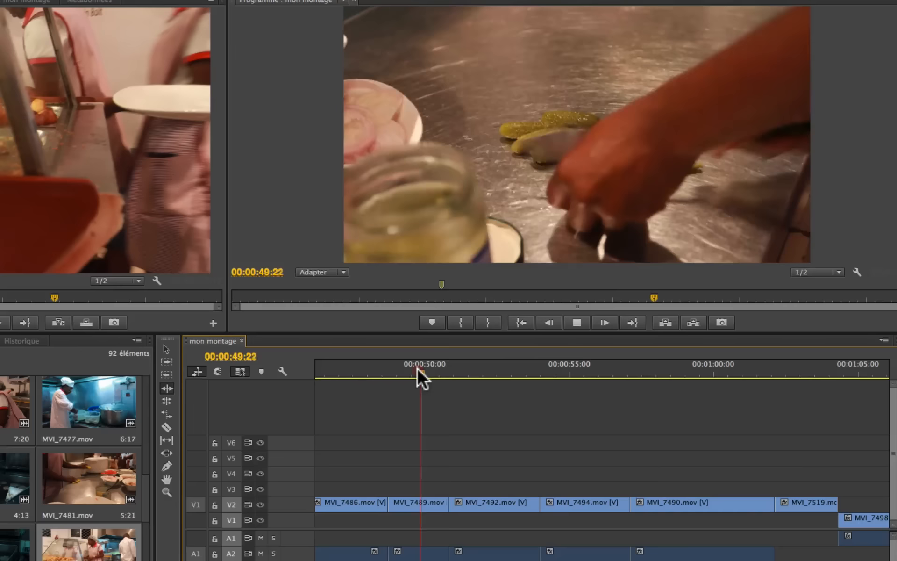
key("space")
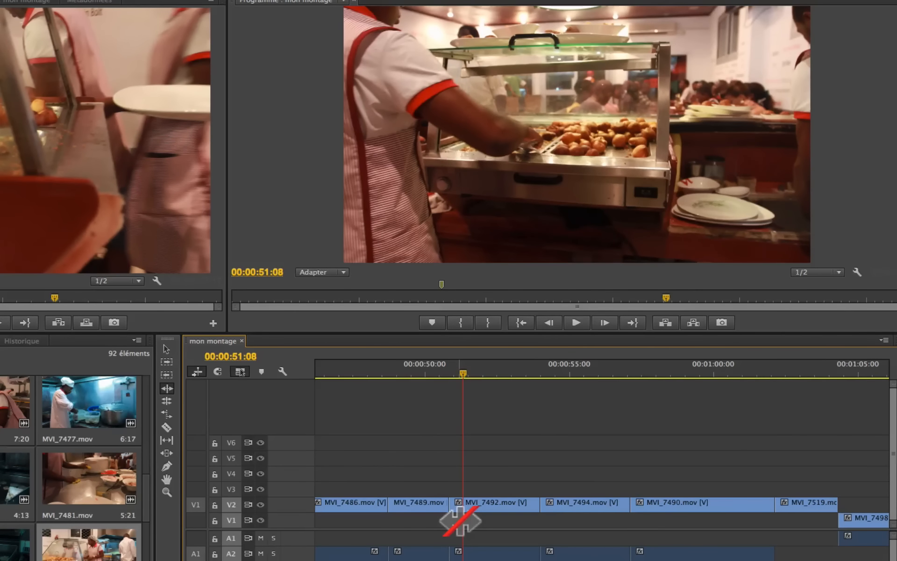
Step: Use the Rolling Edit tool to shift the cut between MVI_7489.mov and MVI_7492.mov several frames later, and replay it
left_click(166, 402)
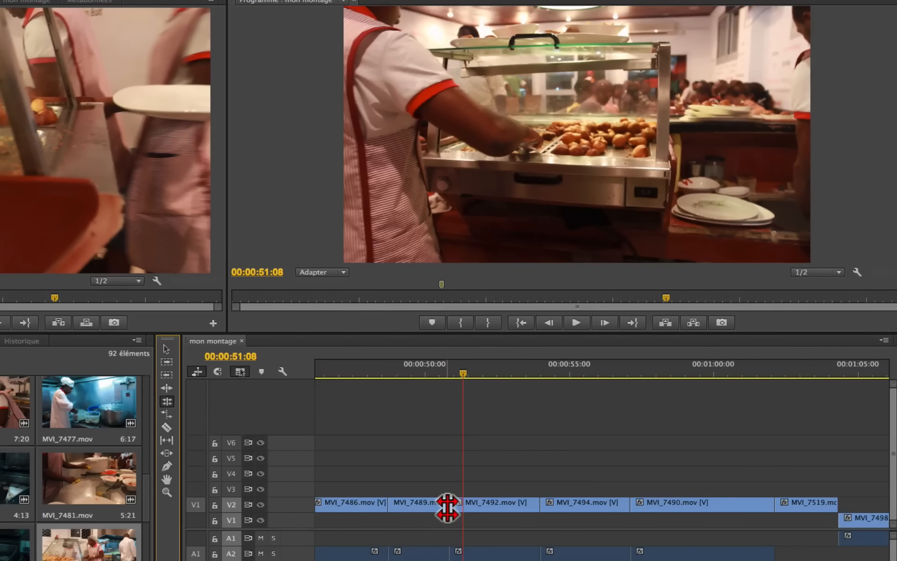
left_click_drag(447, 506, 459, 499)
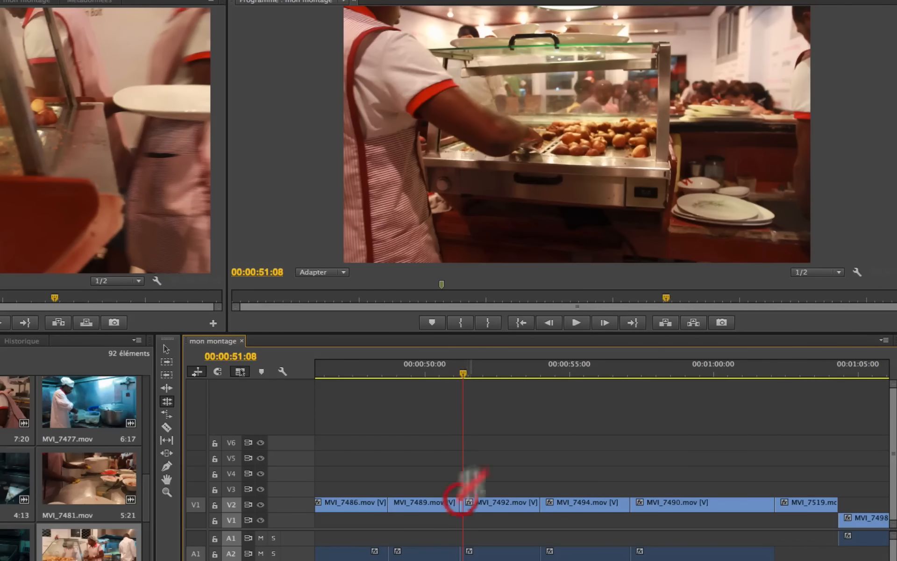
left_click(422, 371)
key("space")
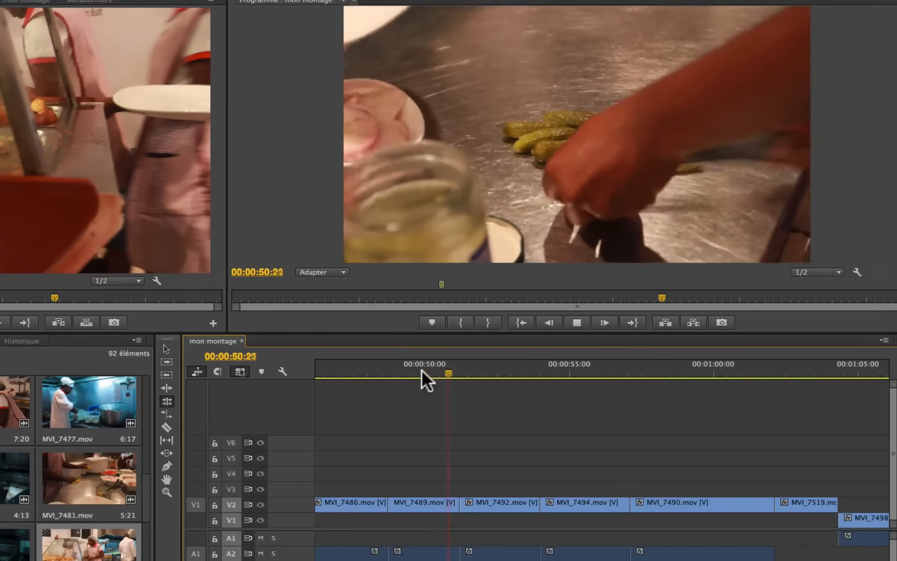
key("space")
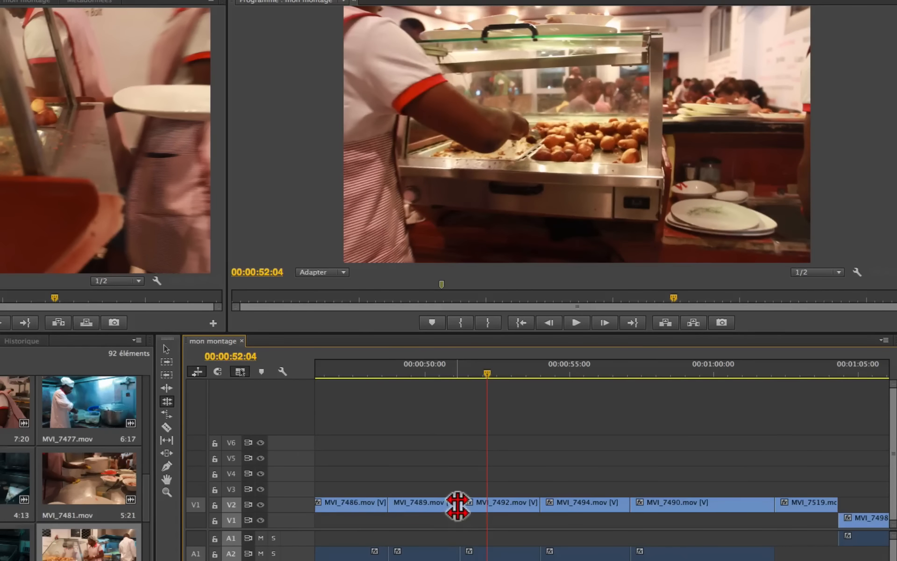
Step: Roll the cut between MVI_7489.mov and MVI_7492.mov back to an earlier frame and replay it
left_click_drag(456, 505, 442, 505)
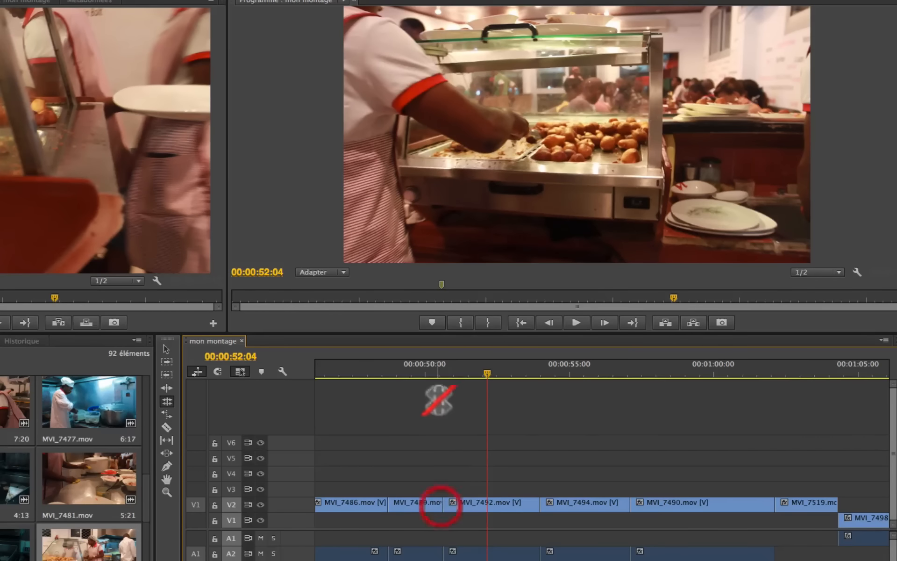
left_click(416, 369)
key("space")
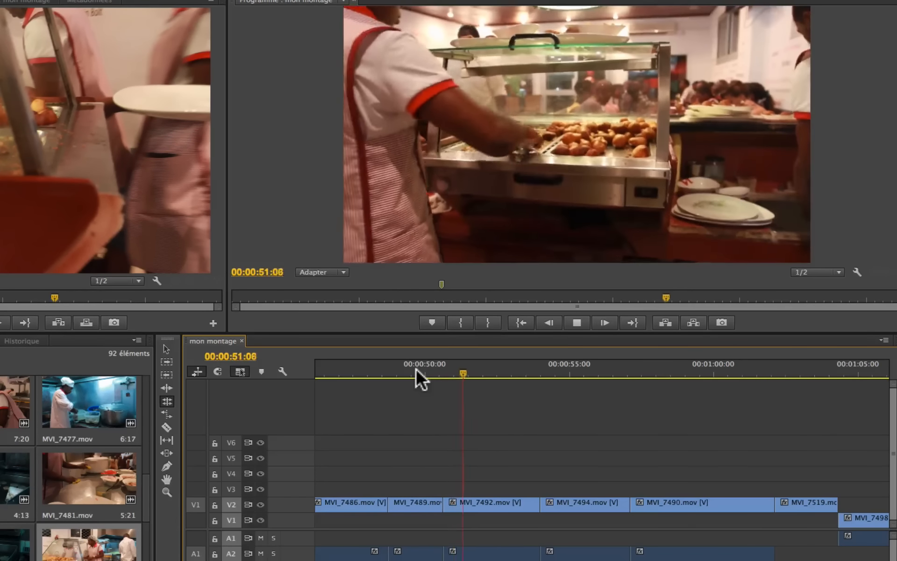
key("space")
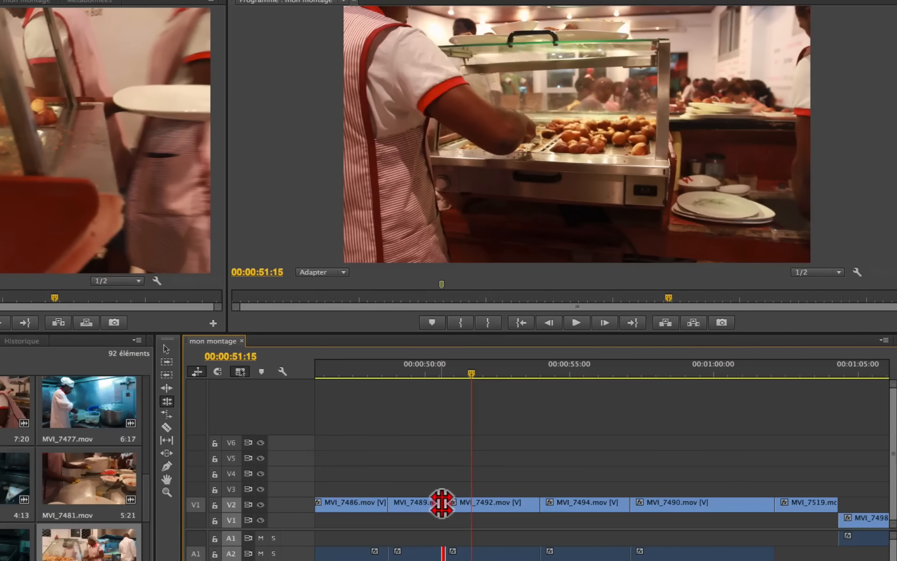
Step: Roll the MVI_7489.mov to MVI_7492.mov cut forward by several frames and review the transition again
left_click_drag(441, 504, 451, 501)
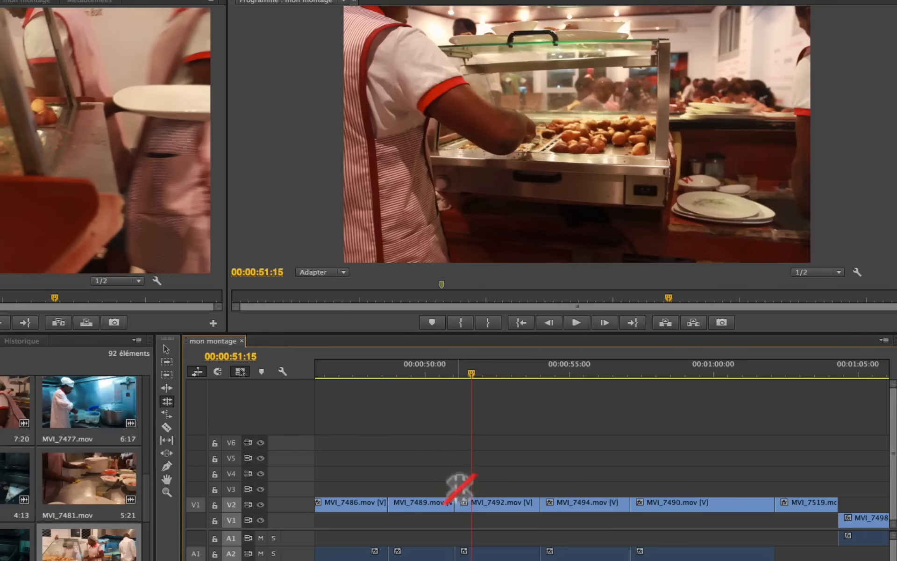
left_click(419, 374)
key("space")
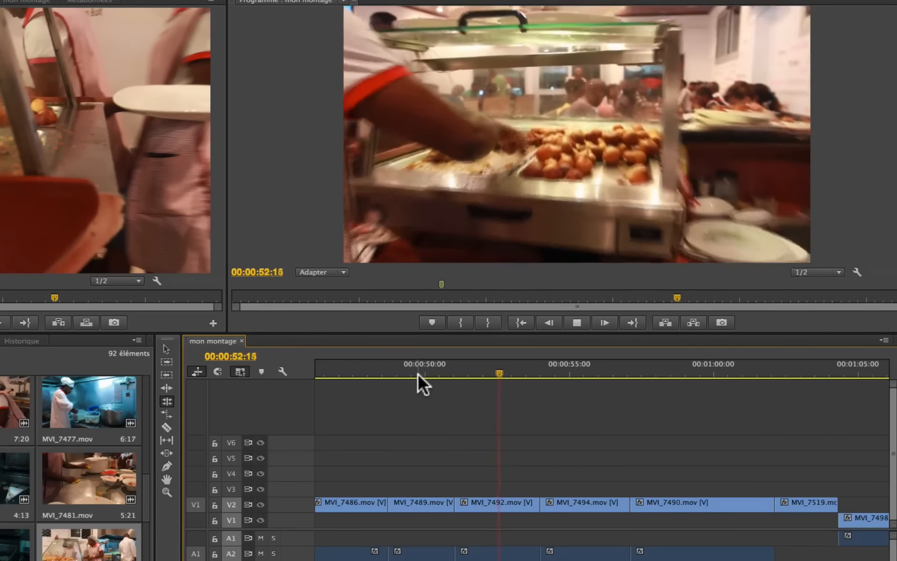
key("space")
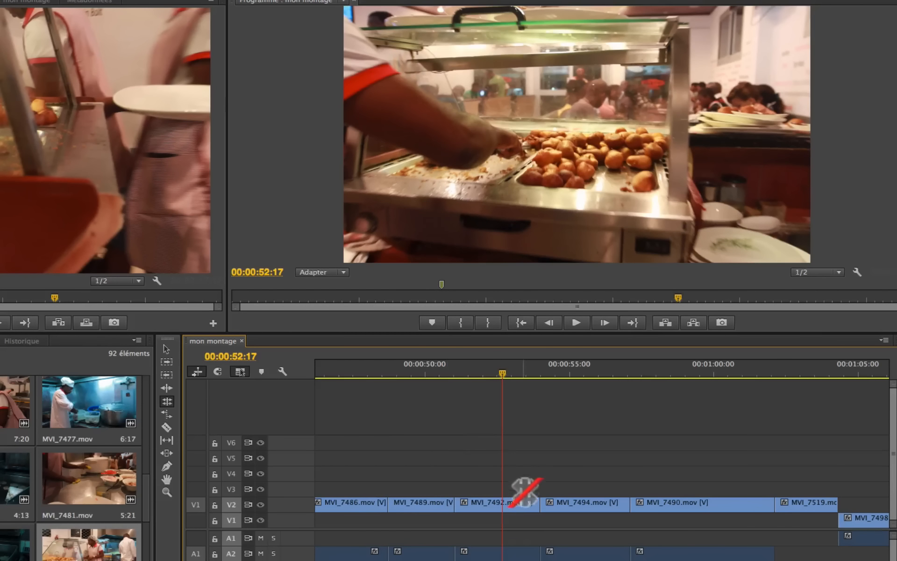
Step: Compare the Selection, Ripple Edit and Rolling Edit tools at the cut between MVI_7489.mov and MVI_7492.mov, and select that cut for rolling
left_click(545, 371)
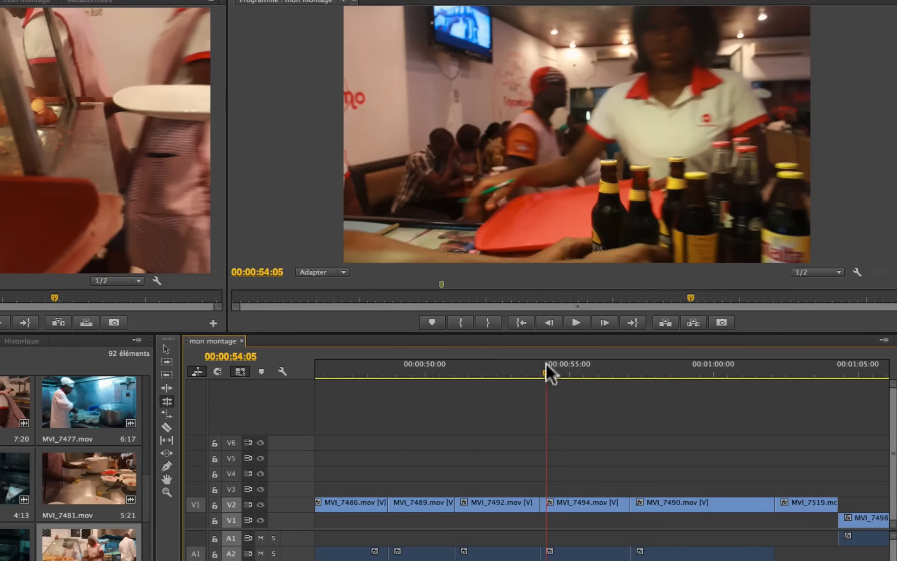
left_click(541, 503)
left_click(167, 348)
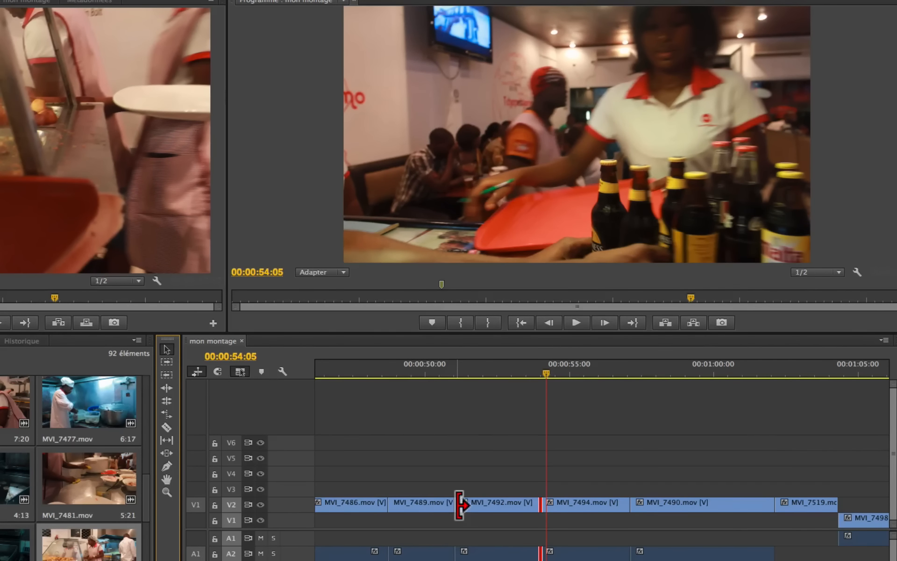
left_click(169, 389)
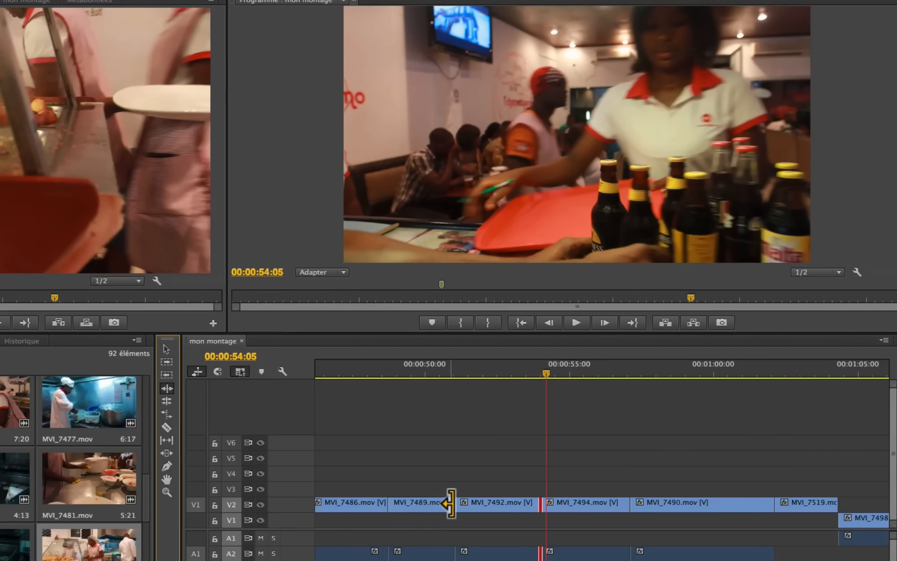
left_click(162, 401)
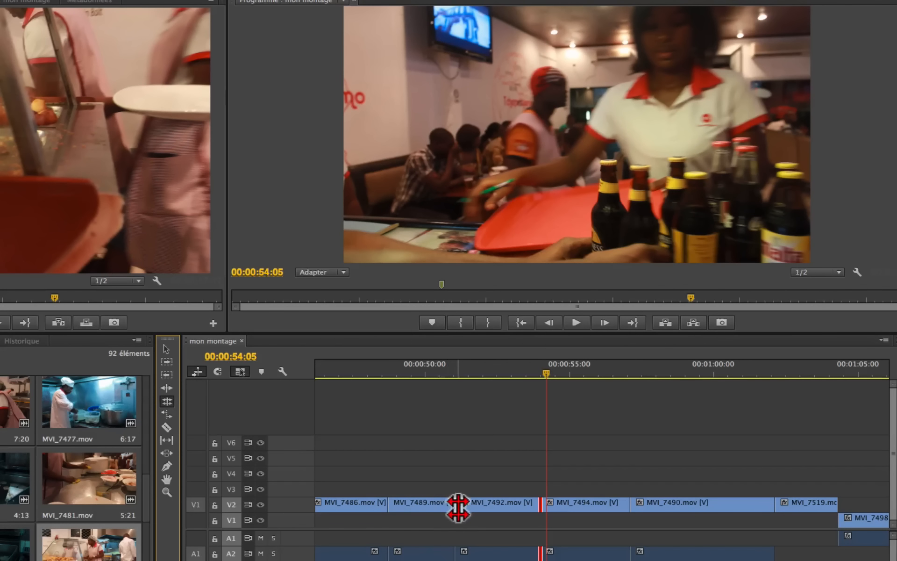
left_click_drag(457, 507, 454, 508)
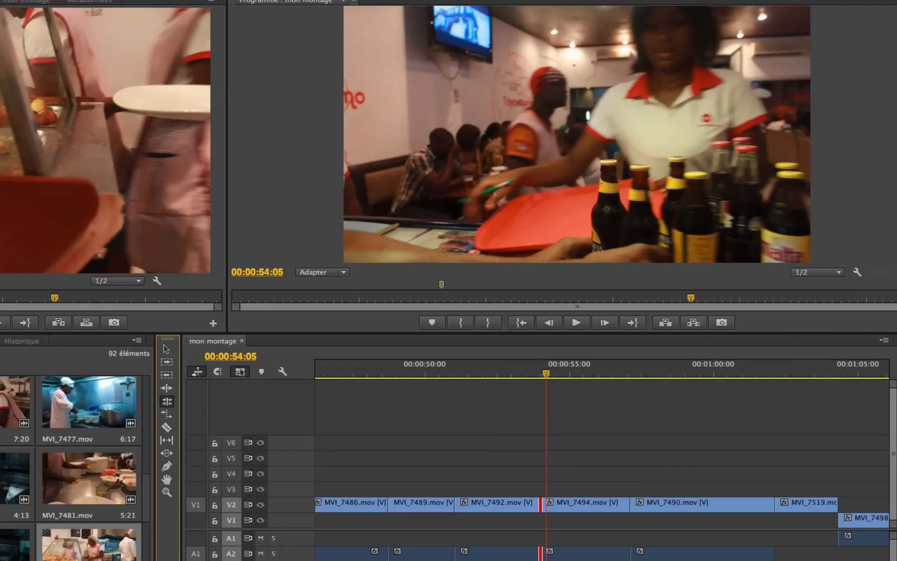
left_click(454, 504)
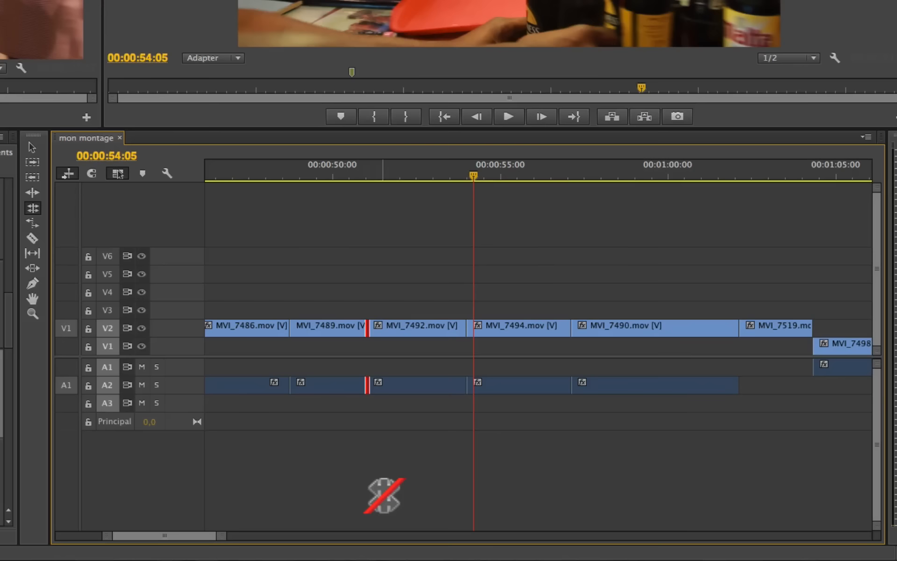
Step: Cycle through the ripple and rolling trim types at the cut between MVI_7489.mov and MVI_7492.mov, ending on rolling
key("ctrl+t")
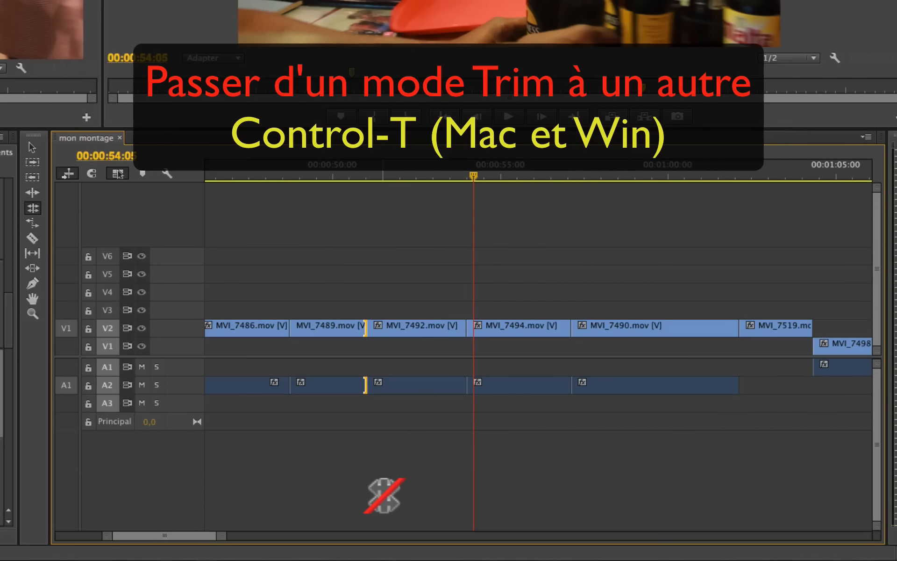
key("shift+t")
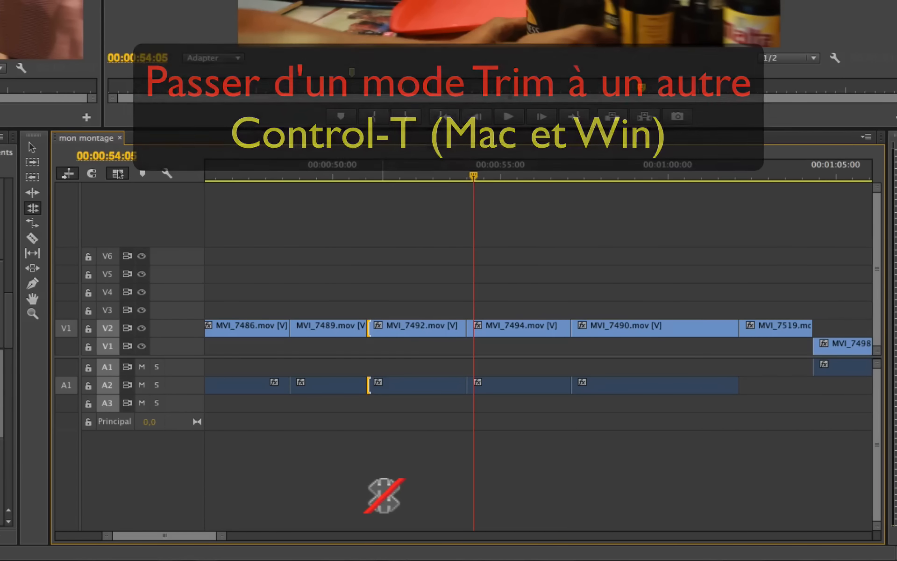
key("ctrl+t")
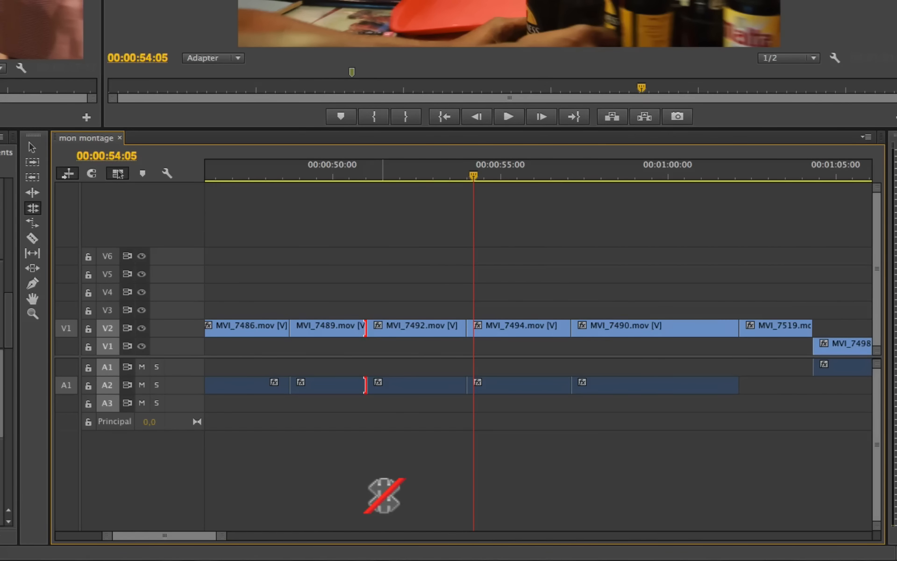
key("ctrl+t")
key("ctrl+t")
key("ctrl+t")
key("ctrl+t")
key("ctrl+t")
key("ctrl+t")
key("ctrl+t")
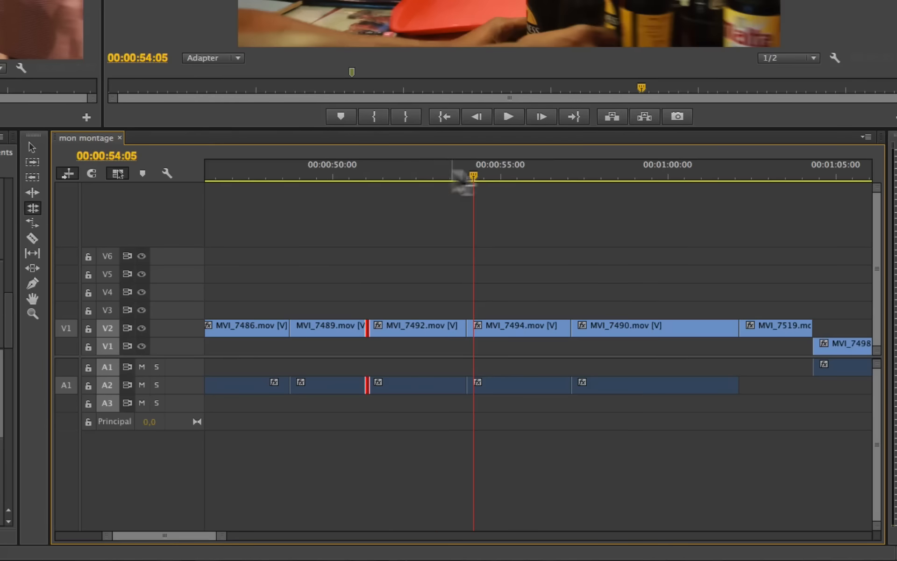
Step: Play the transition from MVI_7494.mov to MVI_7490.mov twice to check whether the action matches
left_click(557, 177)
key("space")
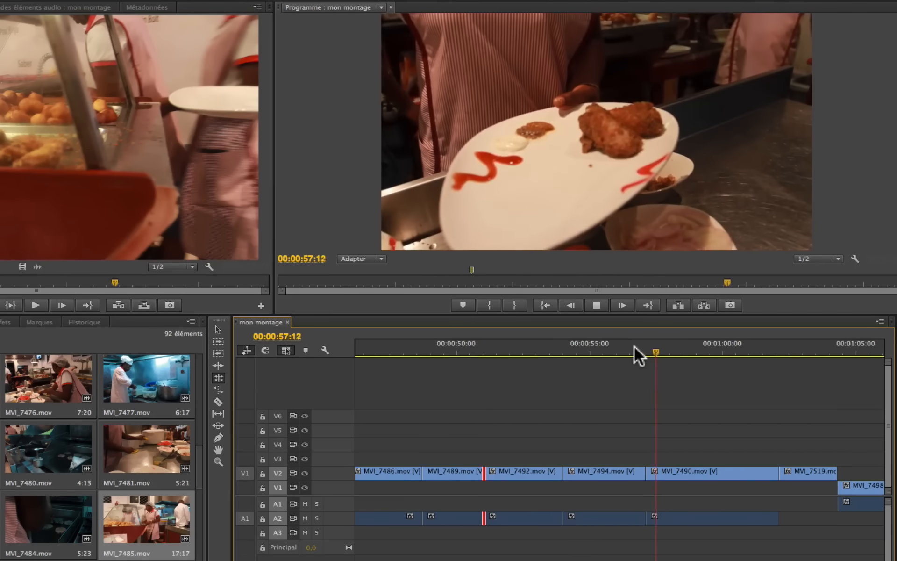
key("space")
left_click(573, 255)
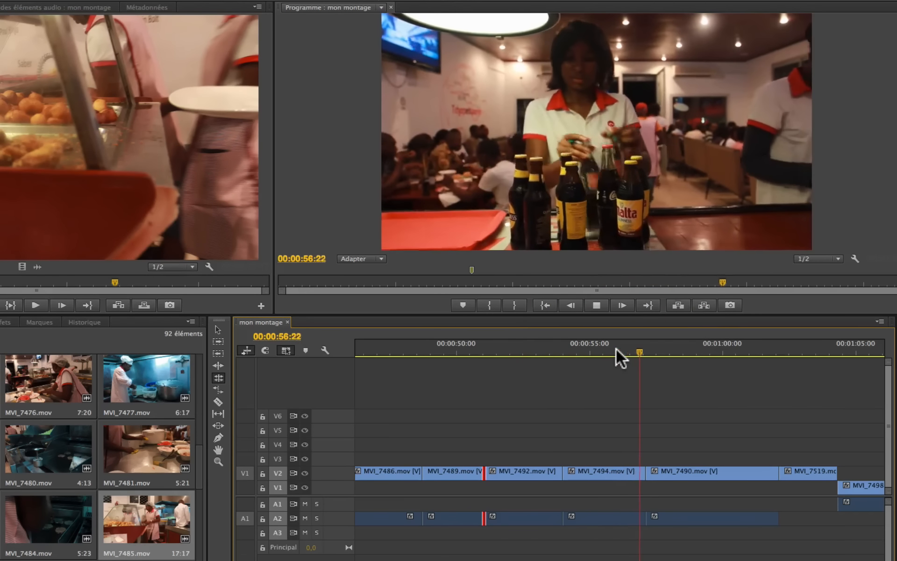
key("space")
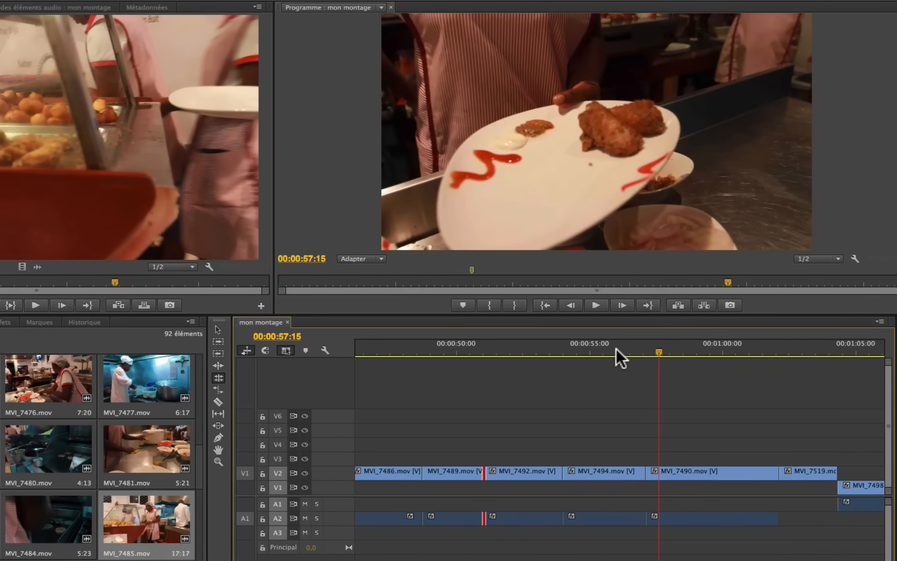
Step: Roll the cut between MVI_7494.mov and MVI_7490.mov back to 00:00:56:17 and play around it
left_click(647, 472)
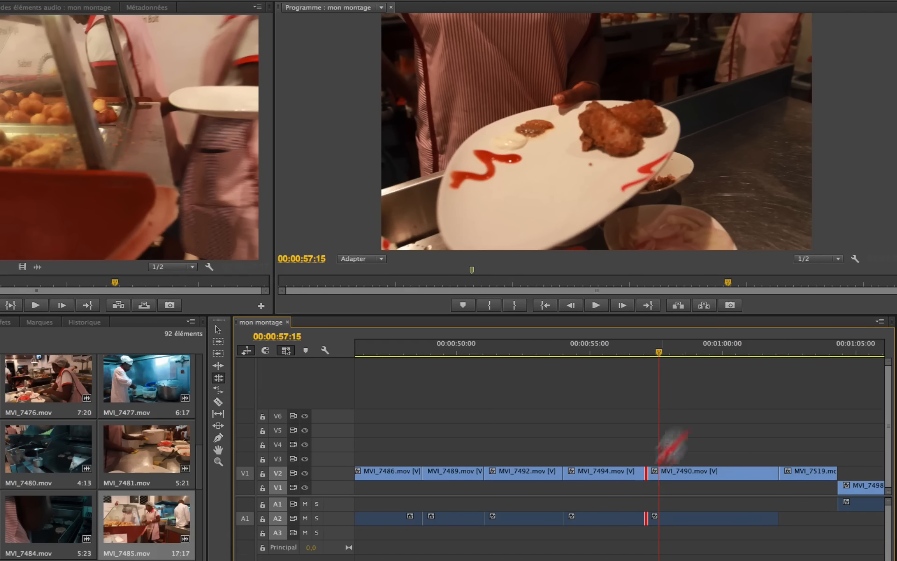
mouse_move(638, 353)
left_mouse_down()
mouse_move(627, 352)
mouse_move(654, 349)
mouse_move(617, 359)
mouse_move(635, 354)
left_mouse_up()
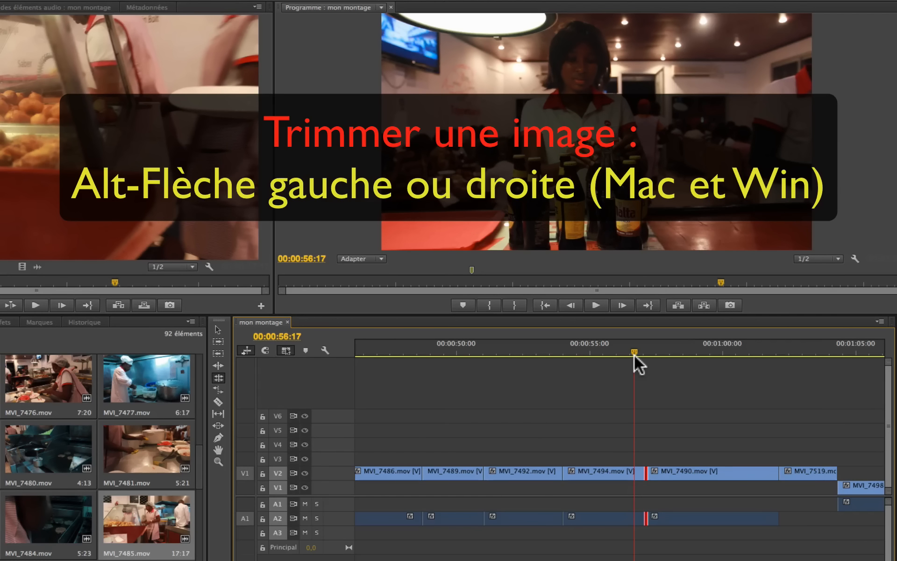
key("alt+Left")
key("alt+Left")
key("alt+Left")
key("alt+Left")
key("alt+Left")
key("alt+Left")
key("alt+Left")
key("alt+Left")
key("alt+Left")
key("alt+Left")
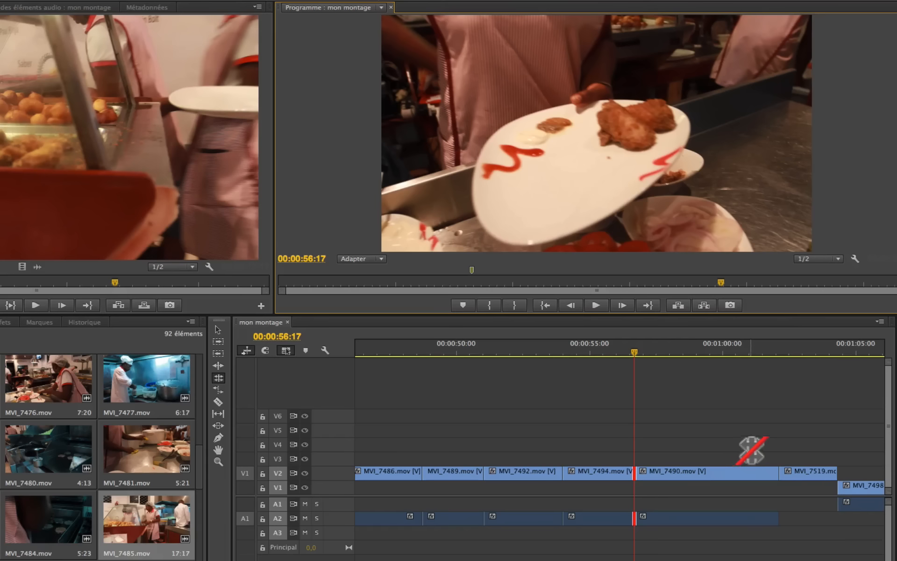
scroll(623, 352, "left", 1)
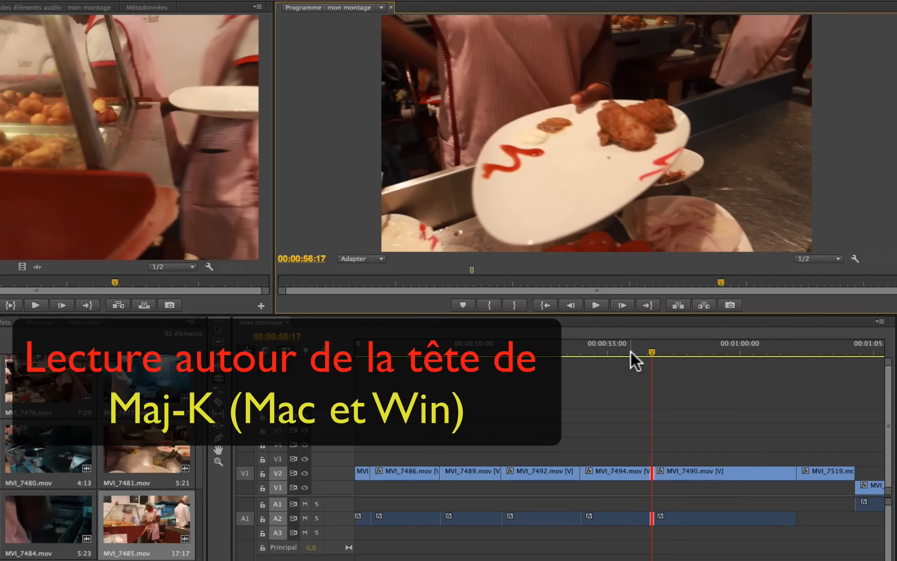
key("shift+k")
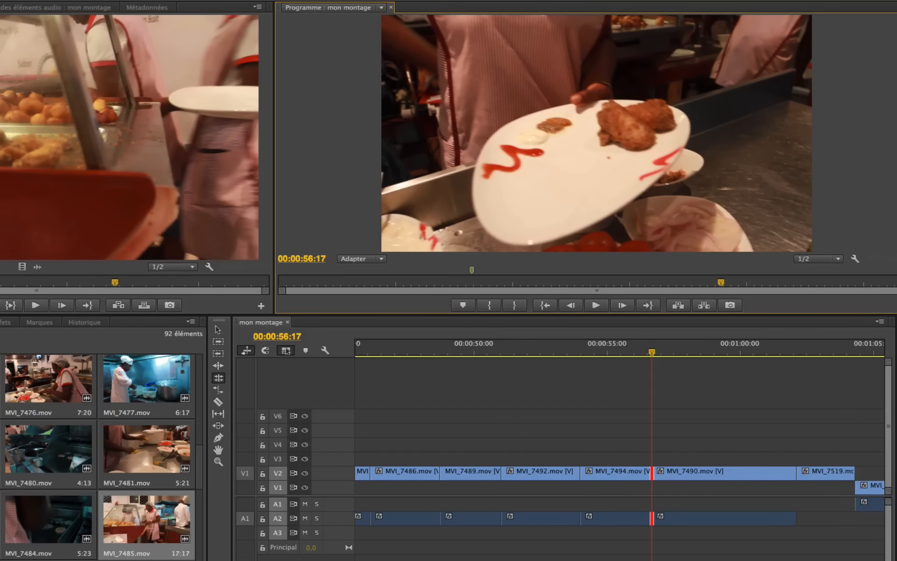
Step: Try a ripple trim that shortens the end of MVI_7494.mov by several frames, and play around the cut
key("ctrl+t")
key("alt")
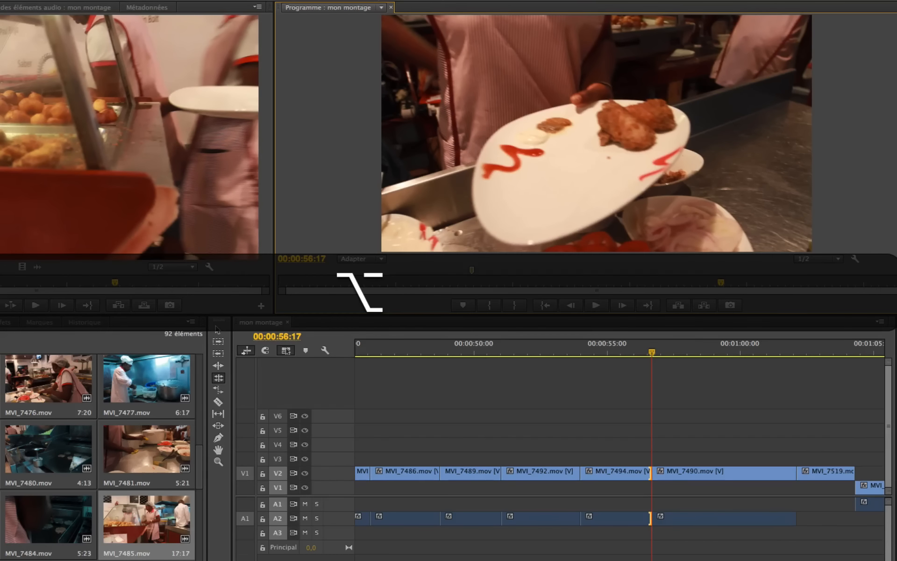
key("alt+Left")
key("alt+Left")
key("alt+Left")
key("alt+Left")
key("alt+Left")
key("alt+Left")
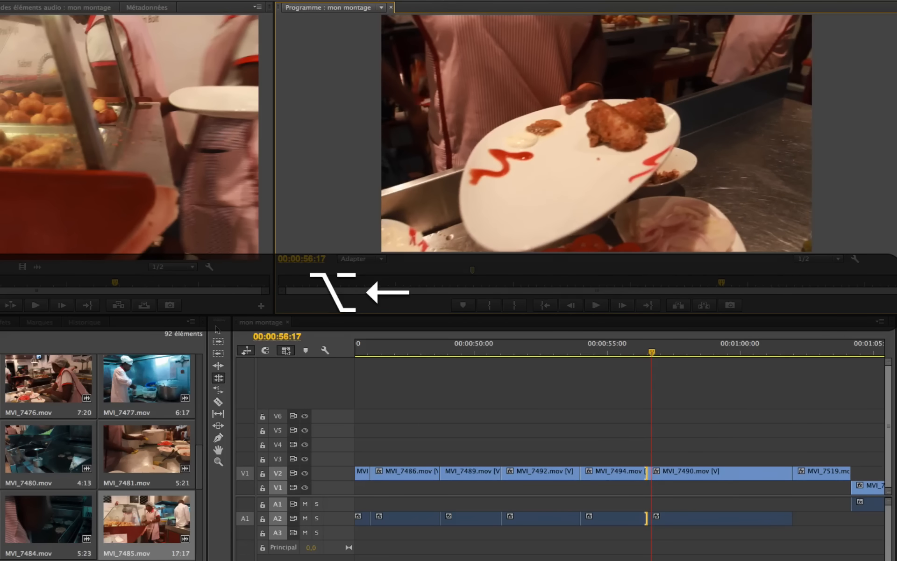
key("alt+Left")
key("alt+Left")
key("alt+Left")
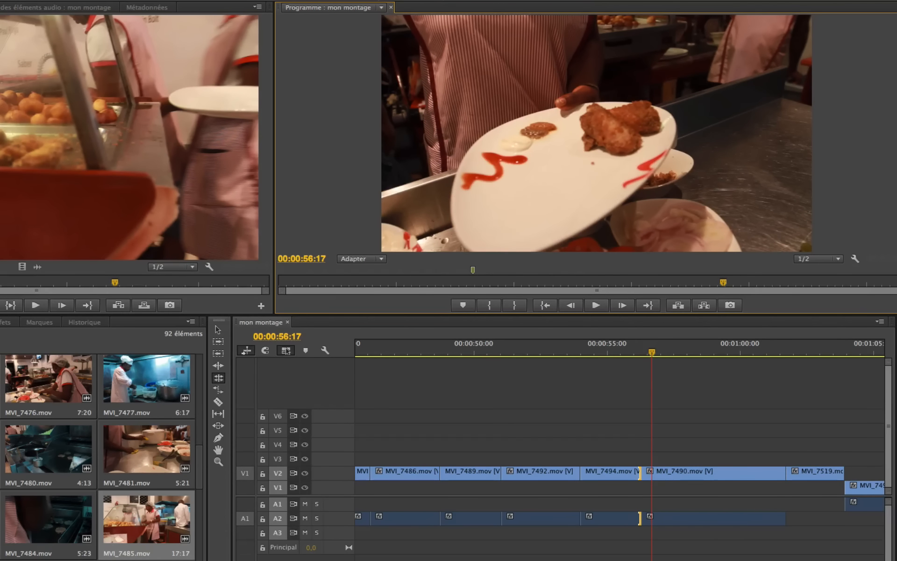
key("shift")
key("shift+k")
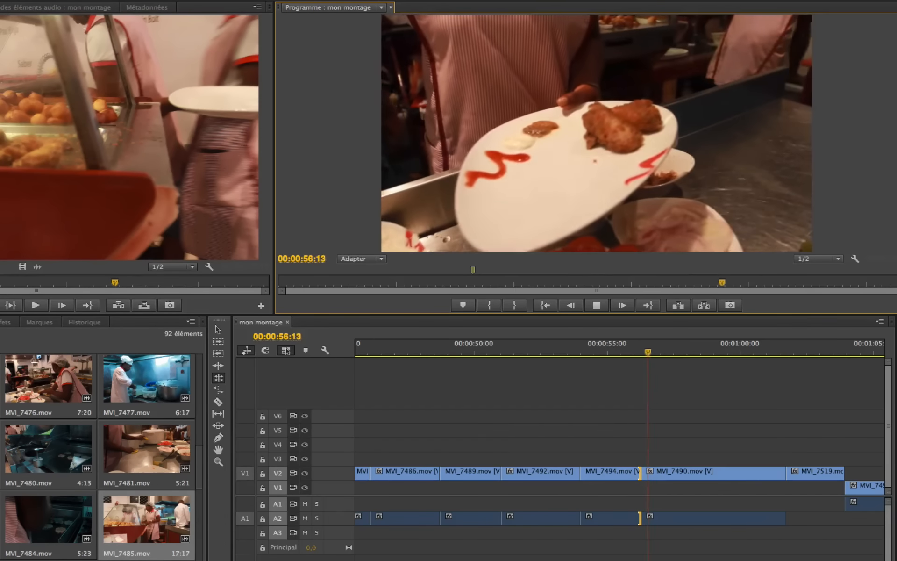
key("space")
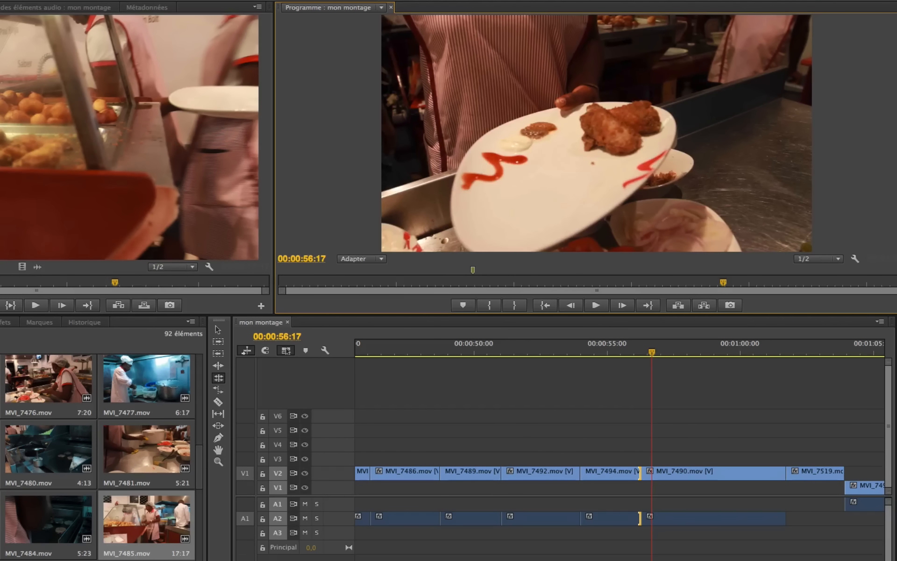
Step: Ripple the end of MVI_7494.mov forward until the clip ends just past the playhead at 00:00:56:17
key("alt")
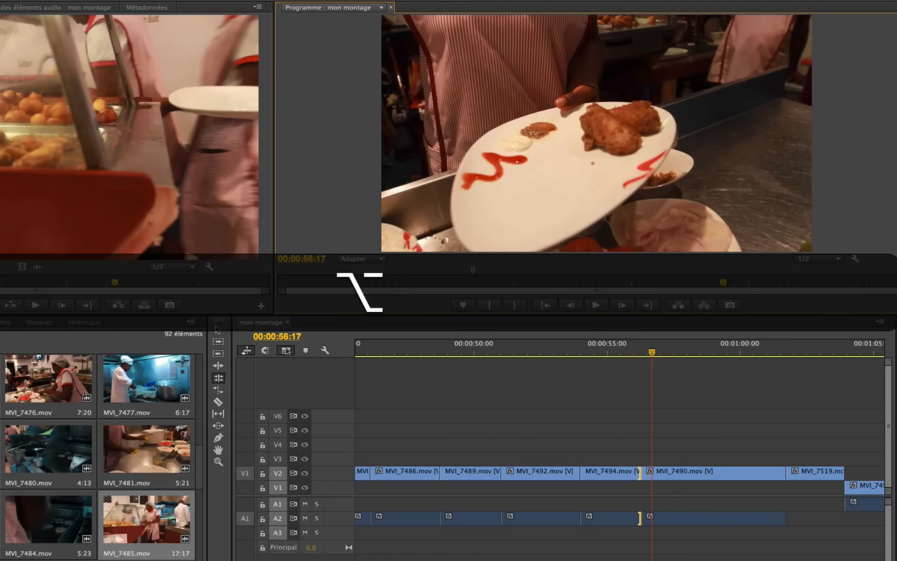
key("alt+Right")
key("alt+Right")
key("alt+Right")
key("alt+Right")
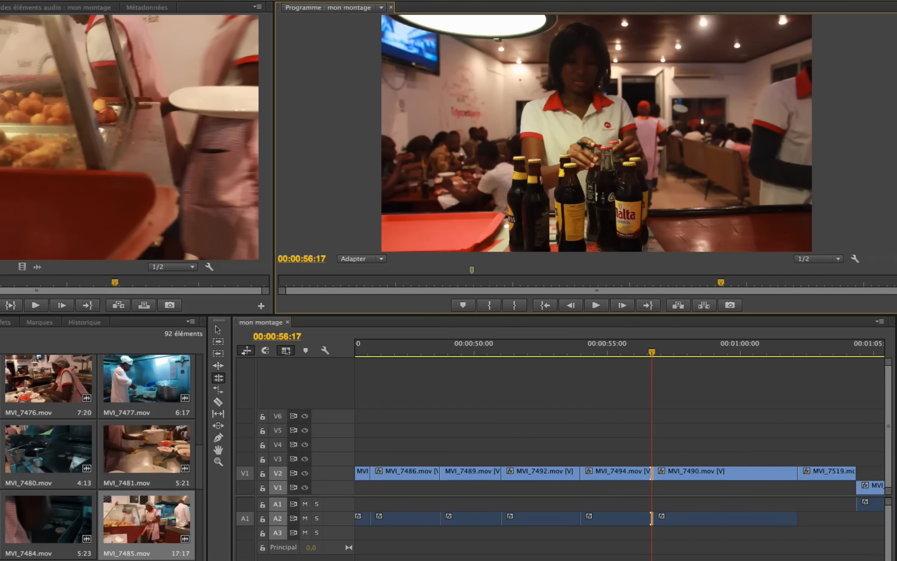
Step: Switch the trim to the start of MVI_7490.mov, ripple off about 6 frames net, and play around the cut
key("ctrl")
key("ctrl+t")
key("alt+Left")
key("alt+Left")
key("alt+Left")
key("alt+Left")
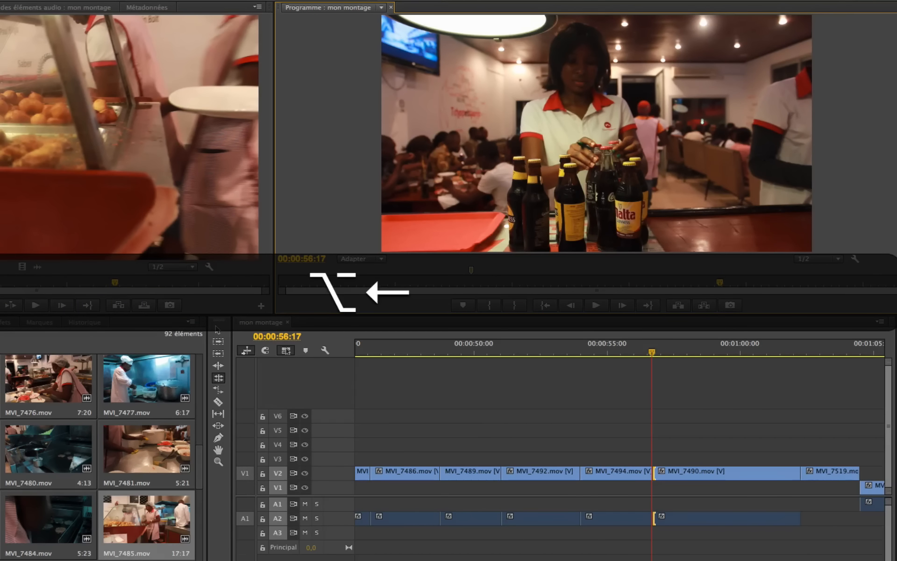
key("alt+Right")
key("alt+Right")
key("alt+Right")
key("alt+Right")
key("alt+Right")
key("alt+Right")
key("alt+Right")
key("alt+Right")
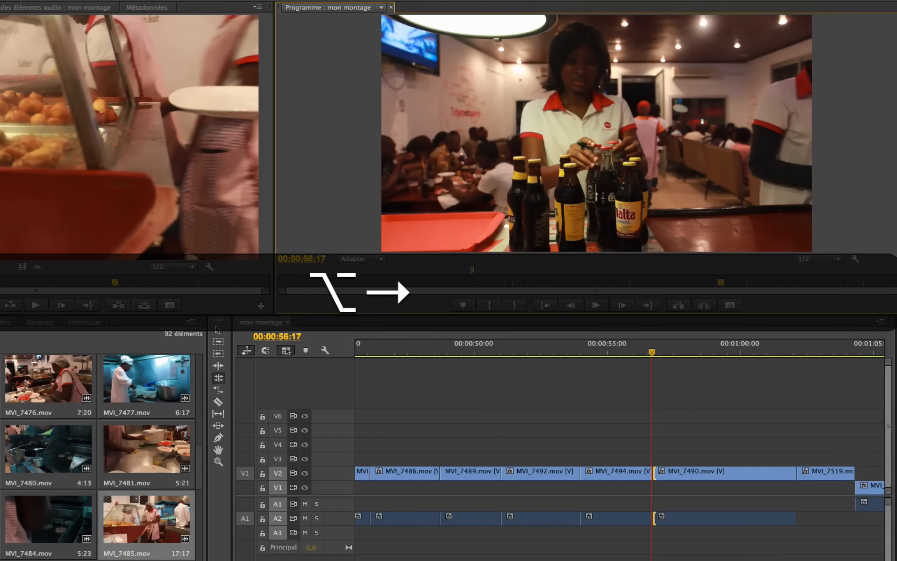
key("alt+Right")
key("alt+Right")
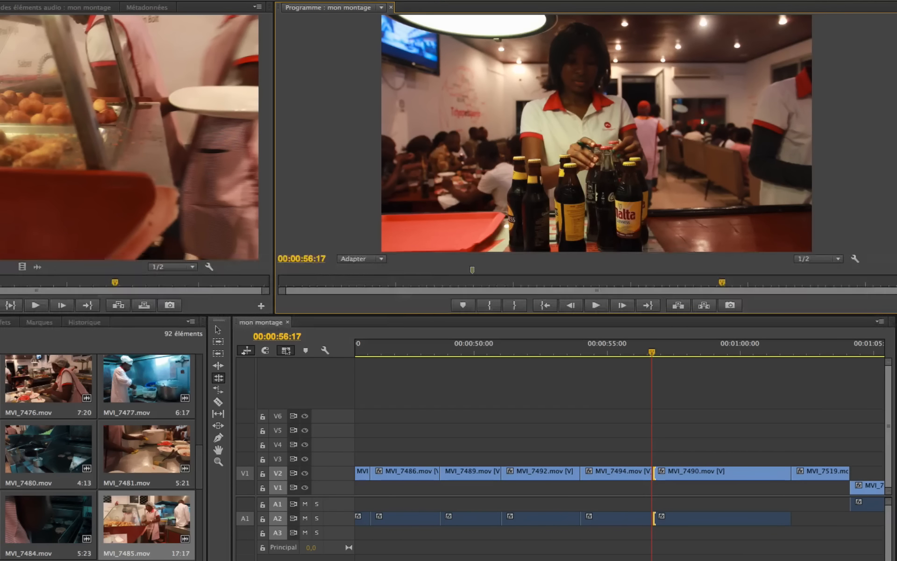
key("shift")
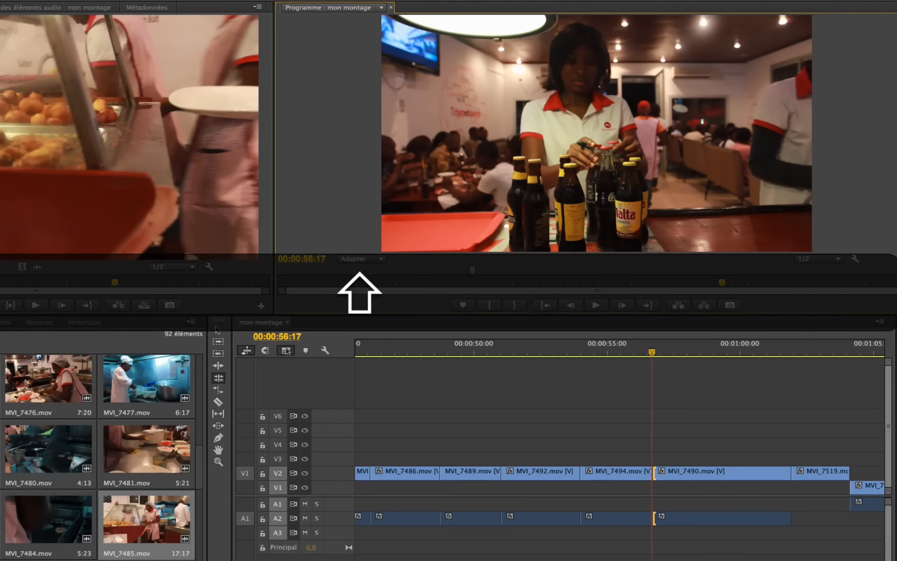
key("shift+k")
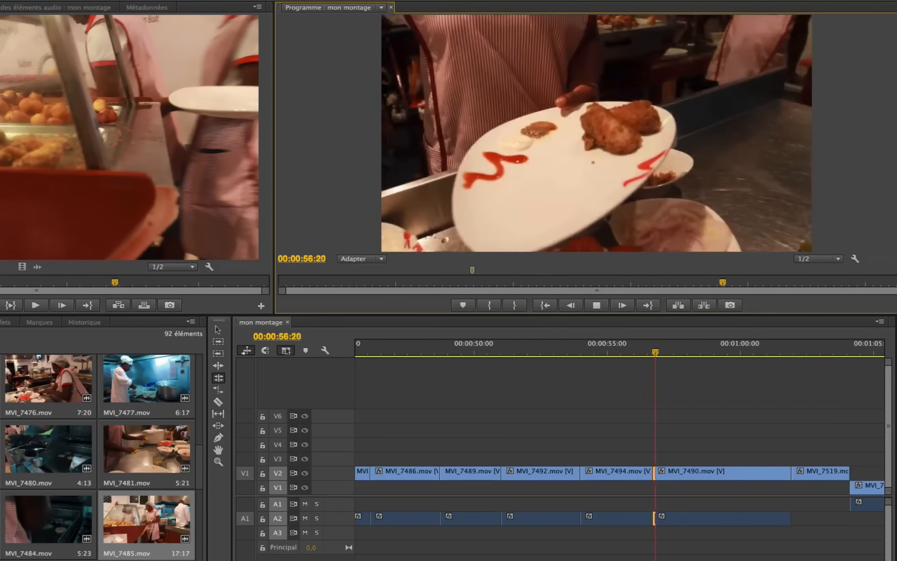
key("space")
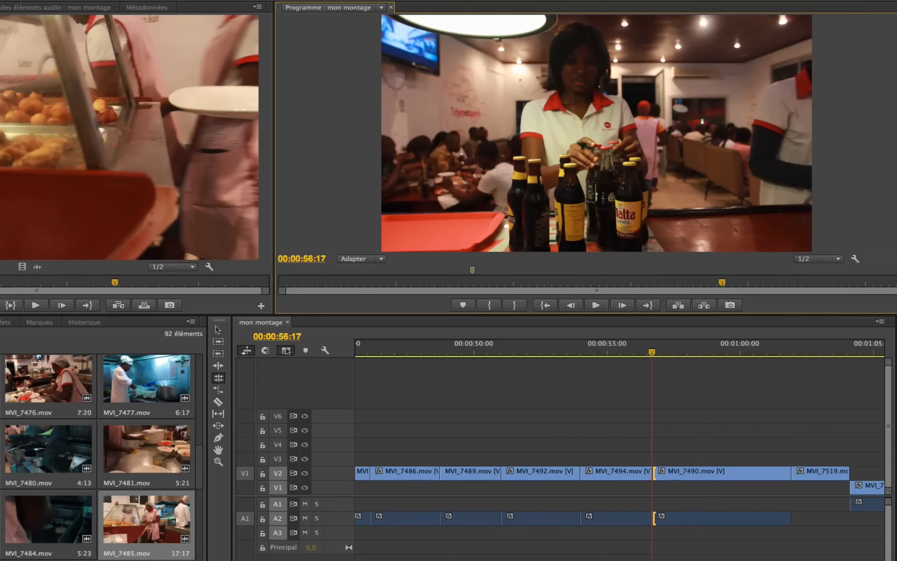
Step: Ripple the start of MVI_7490.mov about 12 frames further into the clip and replay the transition
key("alt")
key("alt+Left")
key("alt+Left")
key("alt+Left")
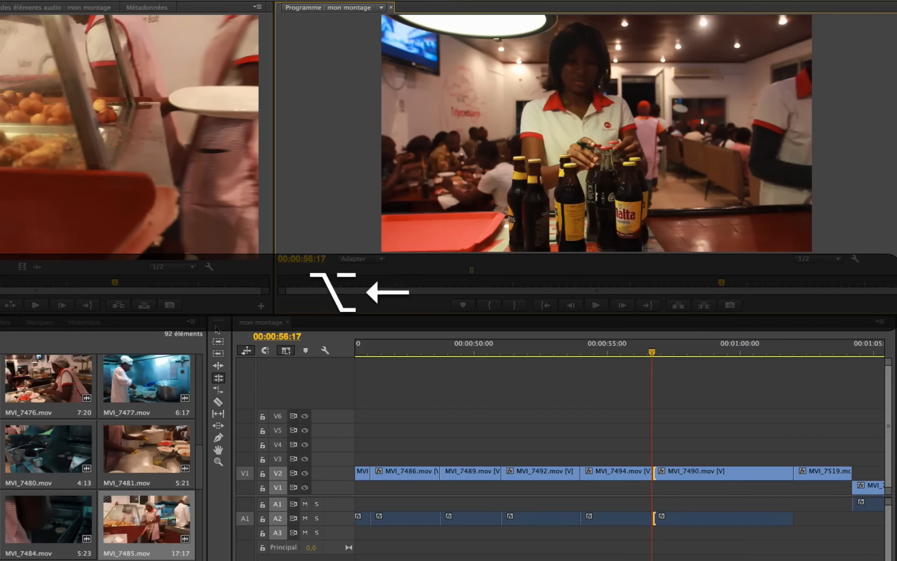
key("alt+Right")
key("alt+Right")
key("alt+Right")
key("alt+Right")
key("alt+Right")
key("alt+Right")
key("alt+Right")
key("alt+Right")
key("alt+Right")
key("alt+Right")
key("alt+Right")
key("alt+Right")
key("alt+Right")
key("alt+Right")
key("alt+Right")
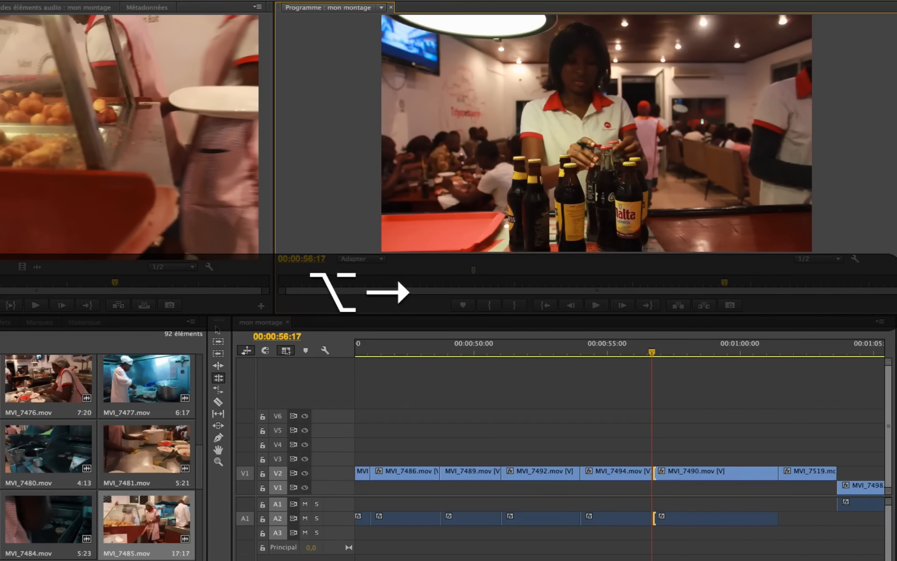
key("shift+k")
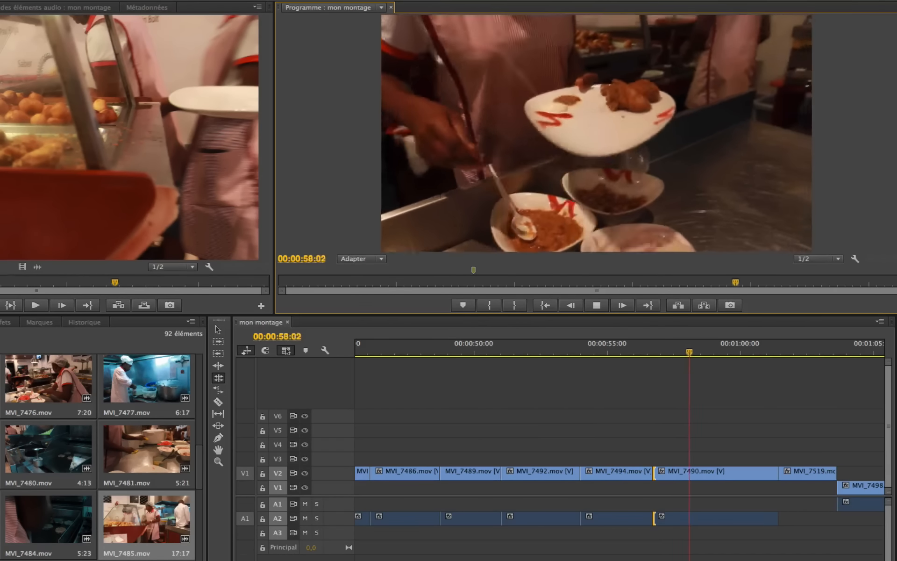
key("space")
Step: Ripple about 8 more frames off the start of MVI_7490.mov and play around the cut with MVI_7494.mov
key("alt")
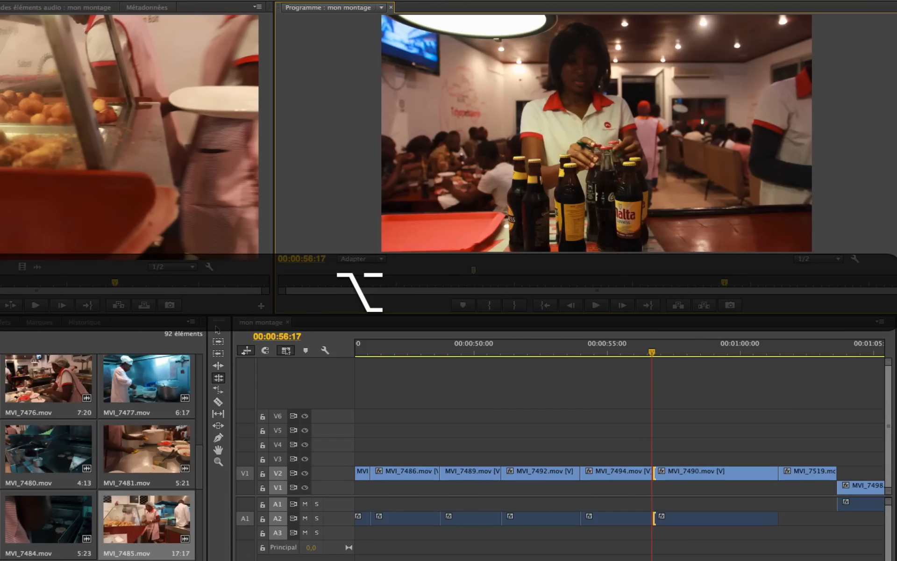
key("alt+Right")
key("alt+Right")
key("alt+Right")
key("alt+Right")
key("alt+Right")
key("alt+Right")
key("alt+Right")
key("alt+Right")
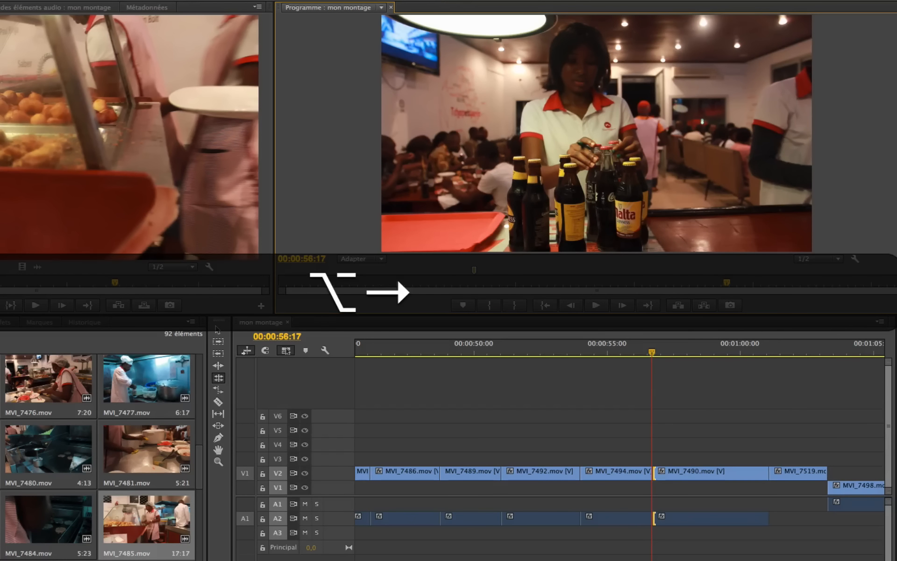
key("alt+shift+Right")
key("shift+k")
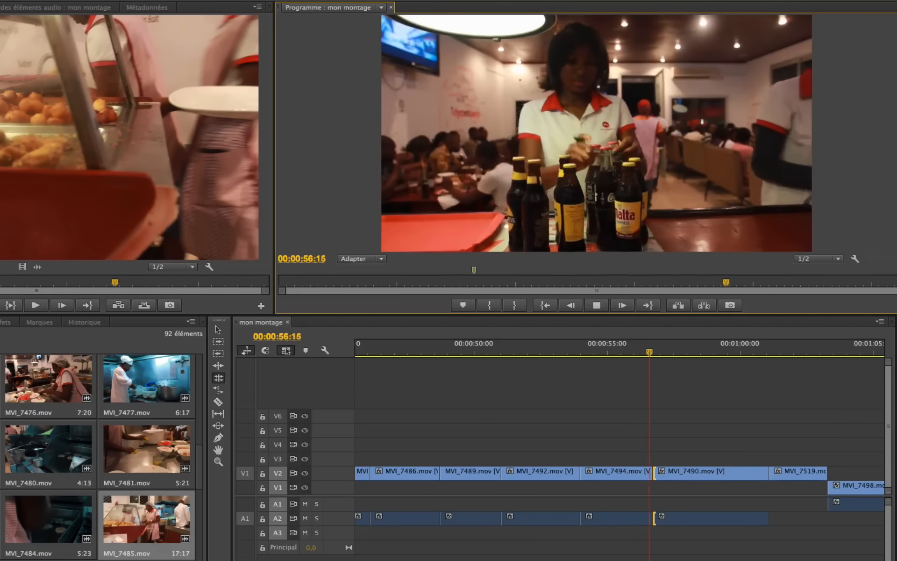
key("space")
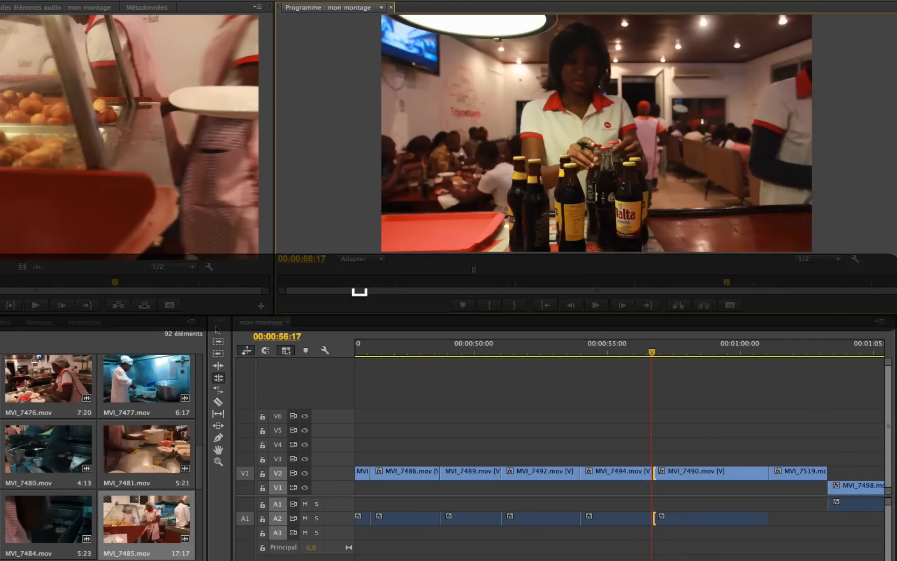
Step: Trim a few additional frames from the head of MVI_7490.mov with a ripple edit and review the match
key("alt+Right")
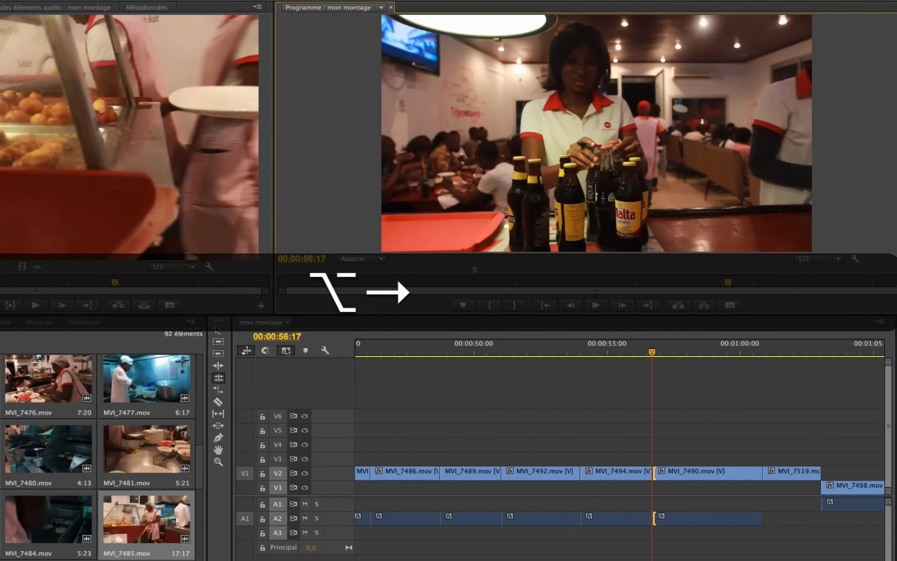
key("alt+shift+Right")
key("shift+k")
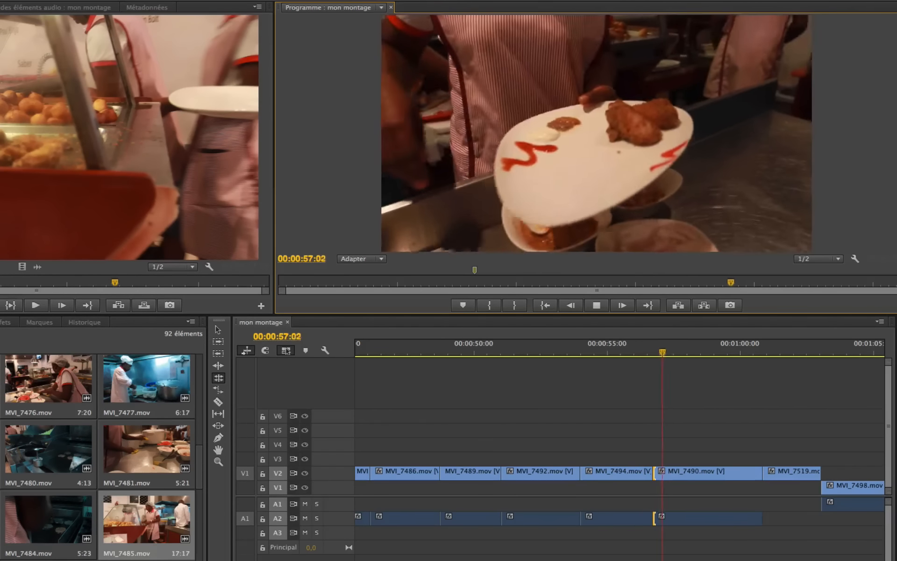
key("space")
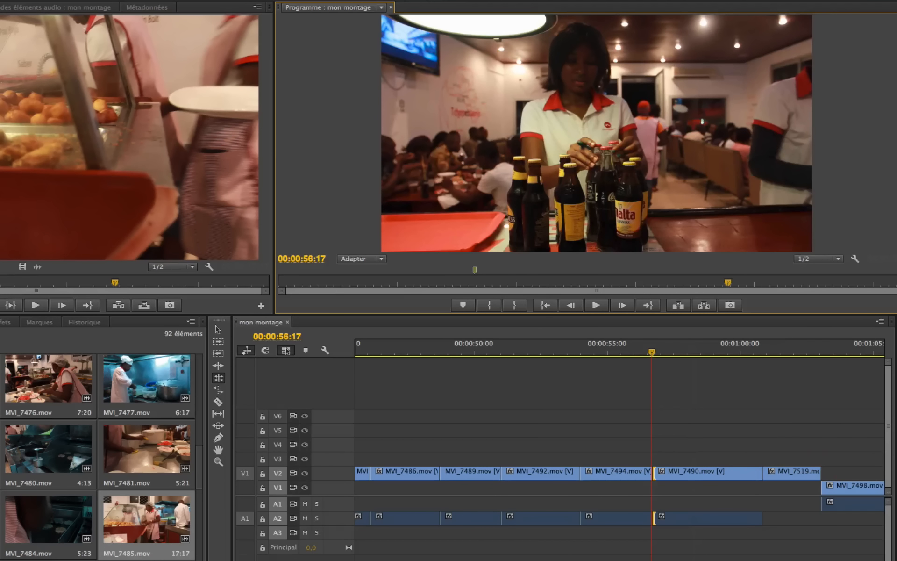
Step: Play the sequence from around 00:00:52 through the MVI_7519.mov cut to review the trims
left_click(543, 347)
key("space")
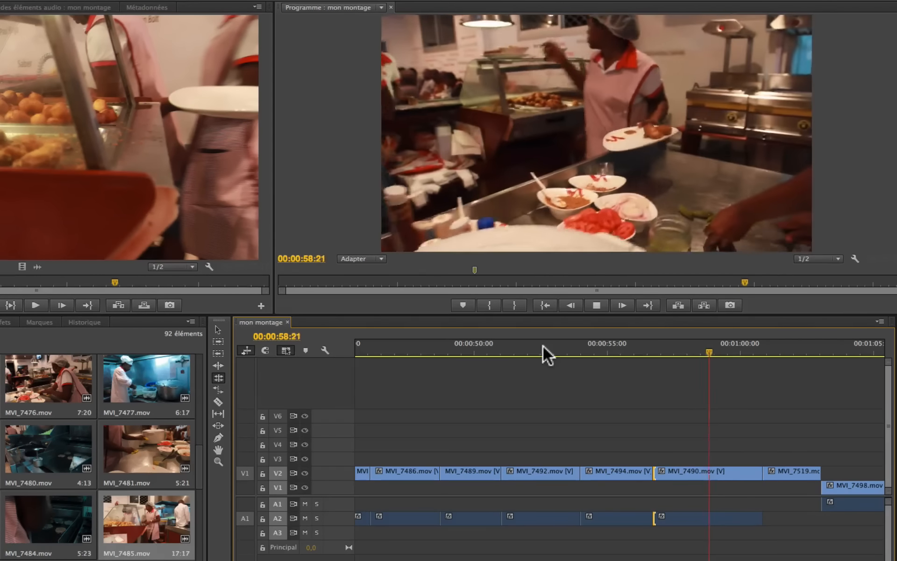
key("space")
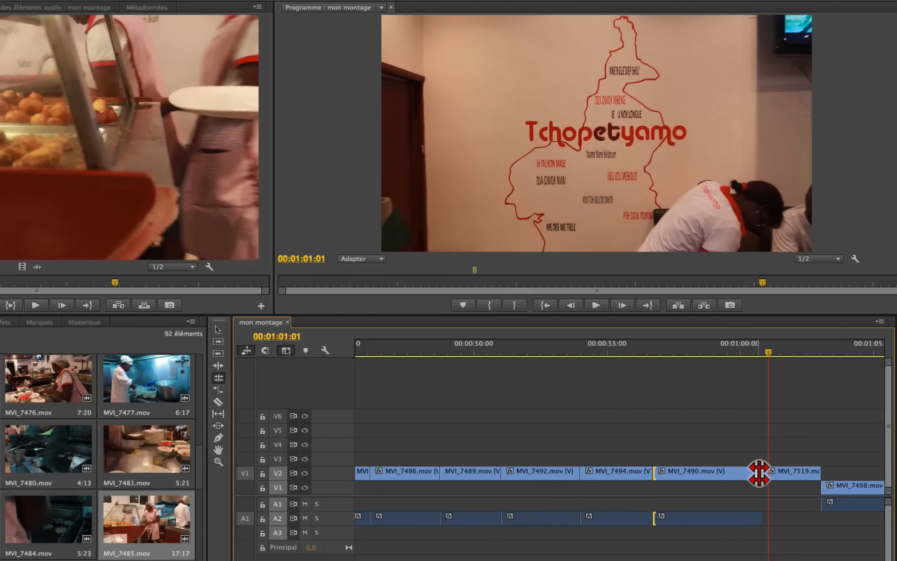
Step: Ripple the end of MVI_7490.mov about 14 frames earlier at the MVI_7519.mov cut, and play around the edit
left_click(760, 473)
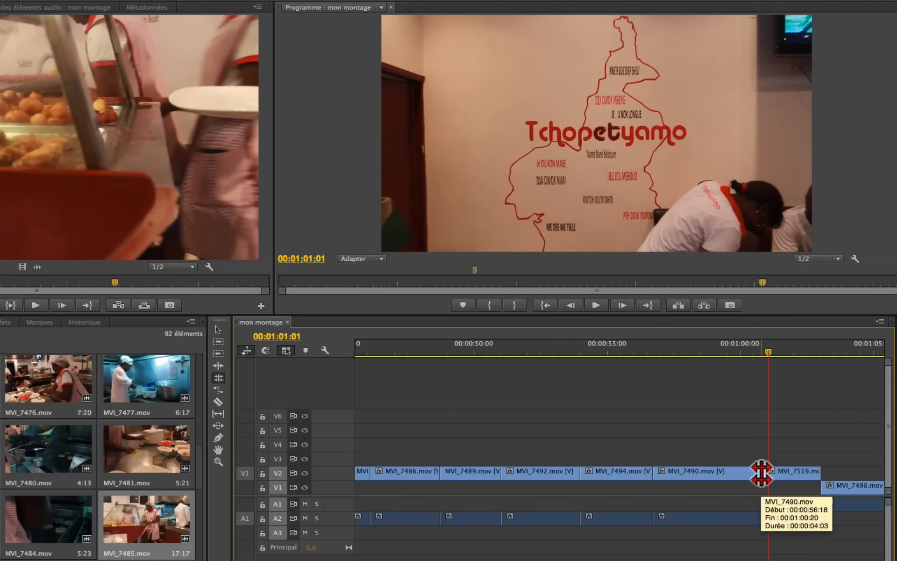
key("ctrl+t")
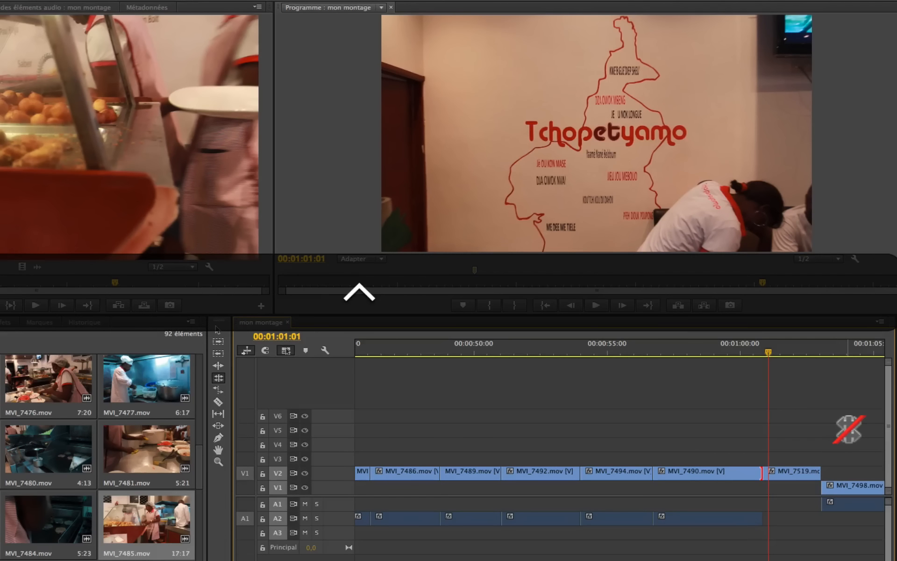
key("ctrl+t")
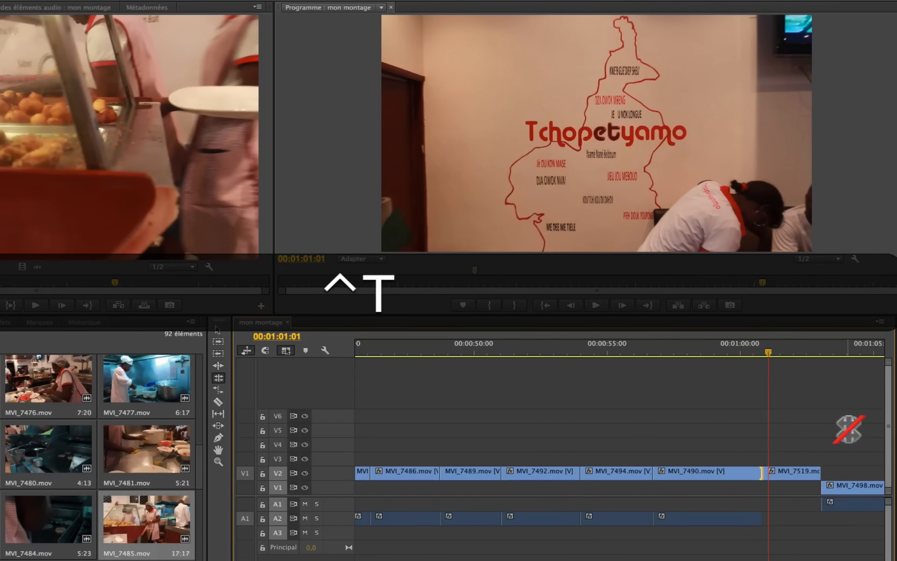
key("alt")
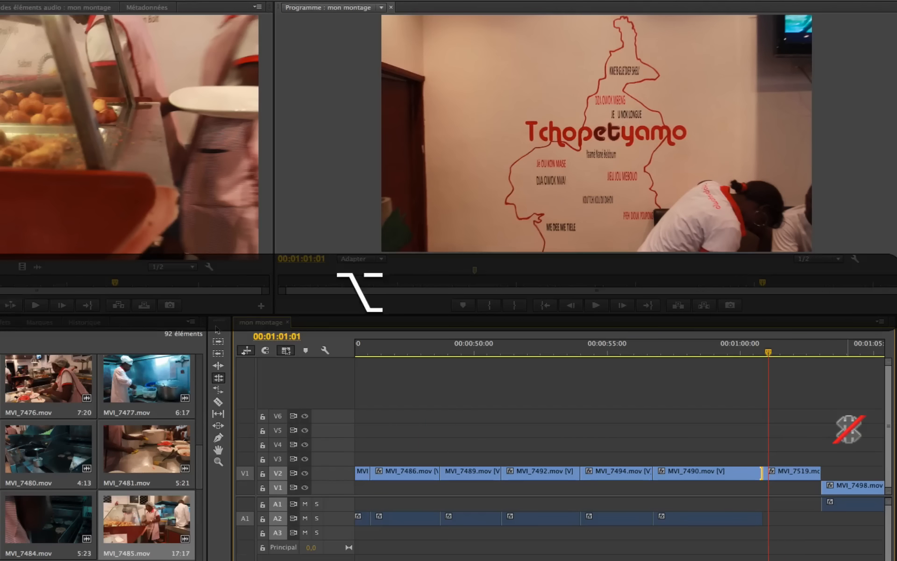
key("alt+Left")
key("alt+Left")
key("alt+Left")
key("alt+Left")
key("alt+Left")
key("alt+Left")
key("alt+Left")
key("alt+Left")
key("shift")
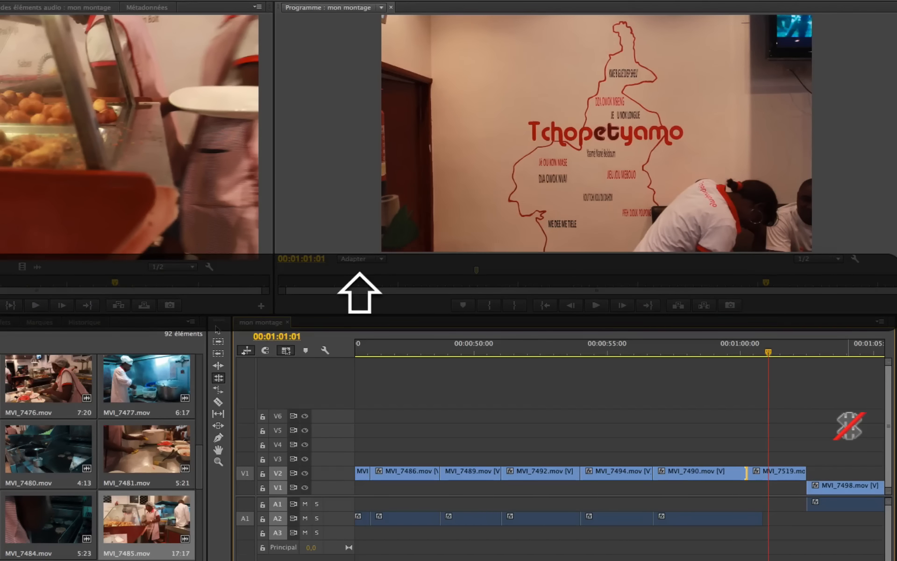
key("shift+k")
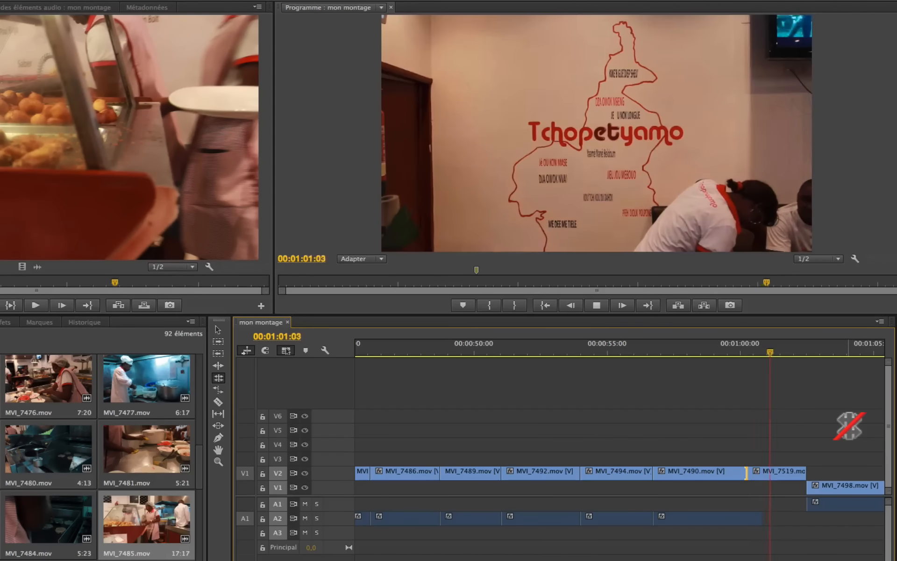
key("space")
left_click(729, 351)
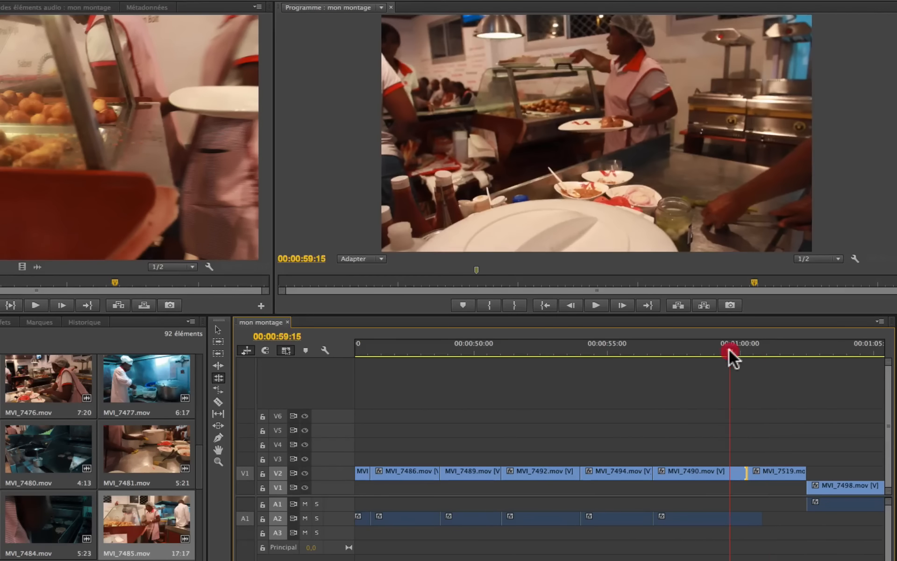
key("space")
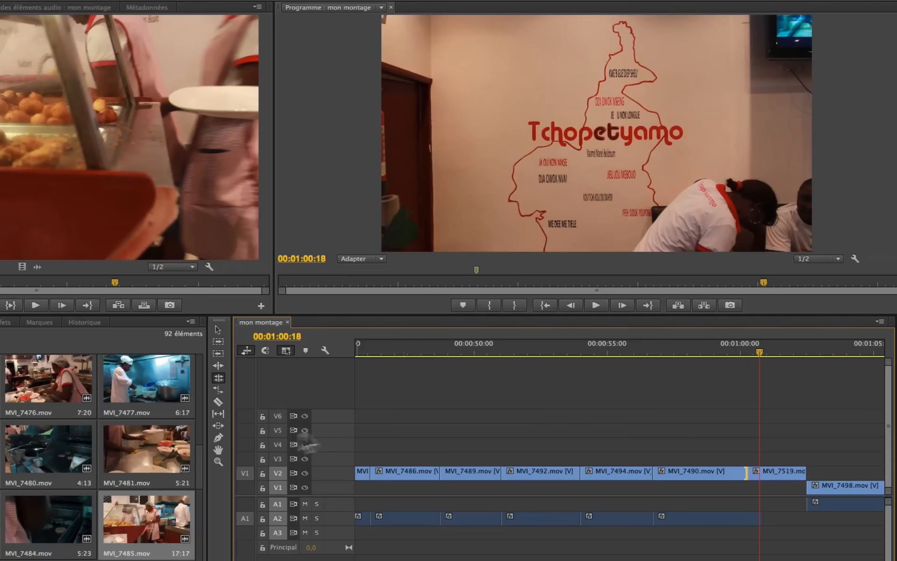
Step: Ripple about 8 frames off the start of MVI_7519.mov with the Ripple Edit tool and replay the cut
left_click(218, 365)
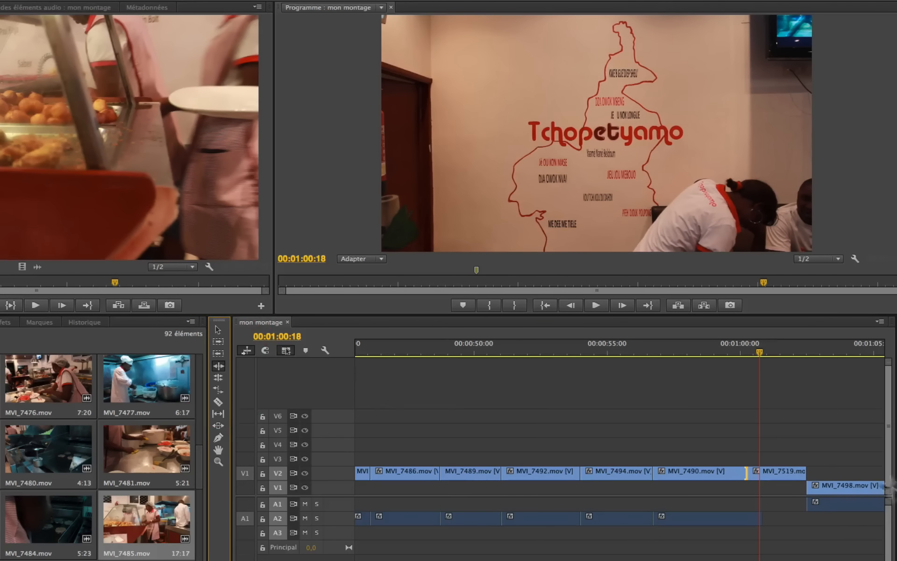
mouse_move(746, 473)
left_mouse_down()
mouse_move(768, 473)
mouse_move(757, 472)
left_mouse_up()
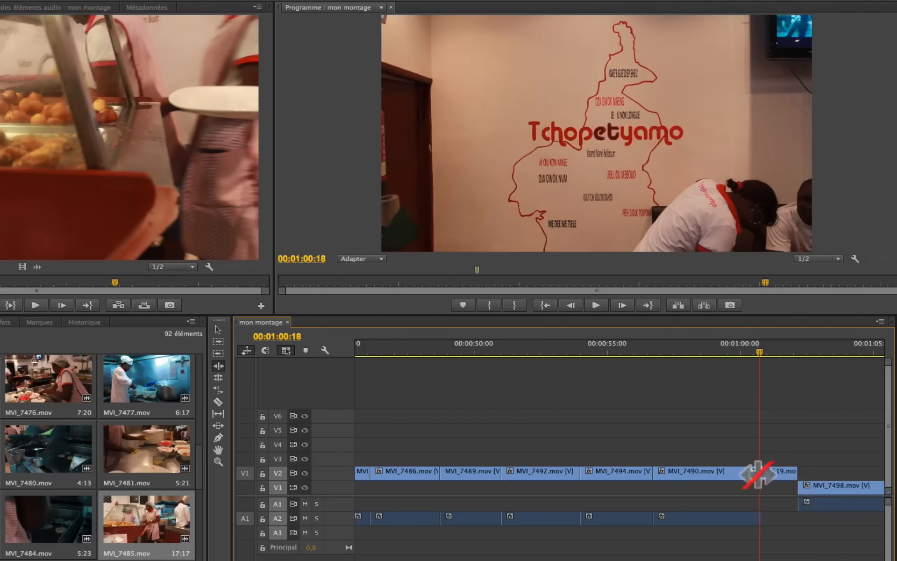
left_click(713, 350)
key("space")
key("space")
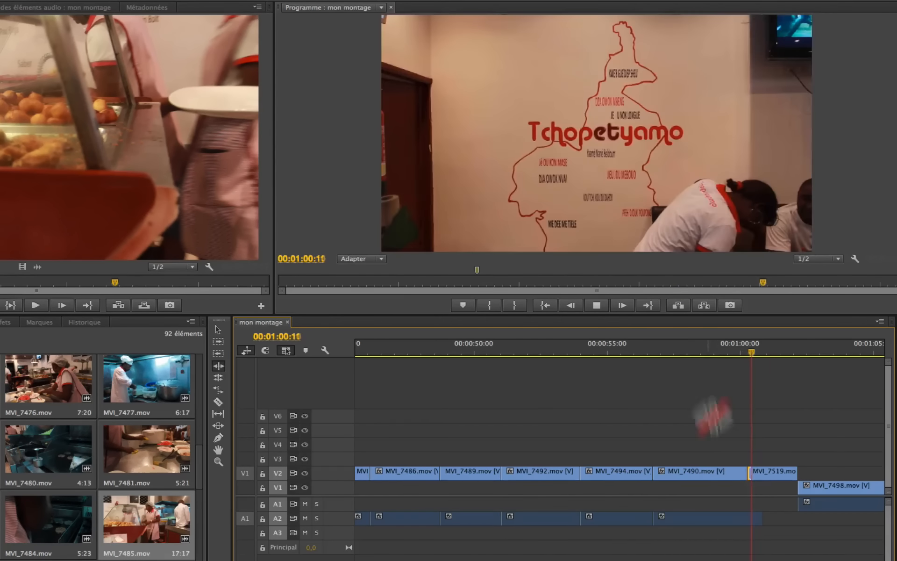
Step: Ripple the end of MVI_7490.mov about 13 frames shorter and play the transition into MVI_7519.mov
left_click_drag(746, 473, 732, 475)
left_click(693, 351)
key("space")
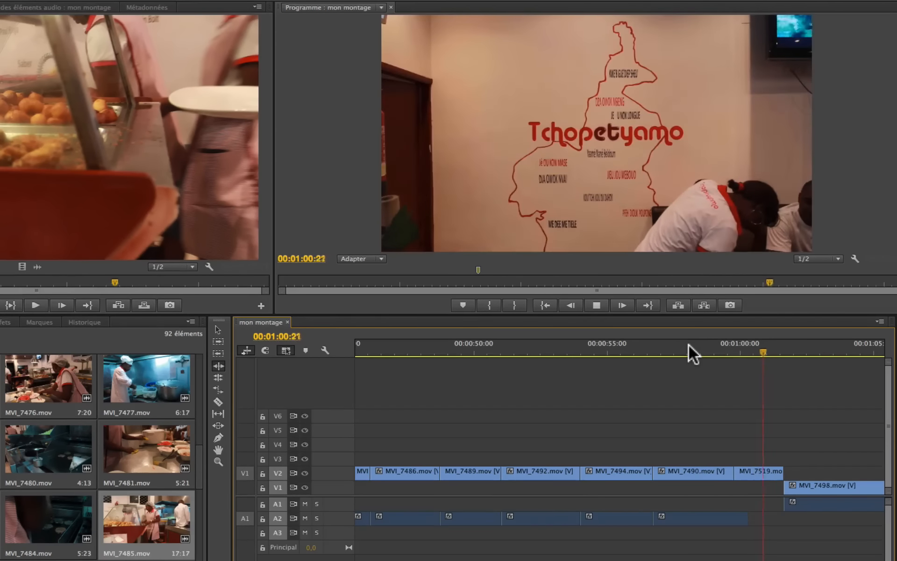
Step: Ripple about 11 more frames off the head of MVI_7519.mov and play from MVI_7490.mov across the cut
left_click_drag(735, 473, 751, 472)
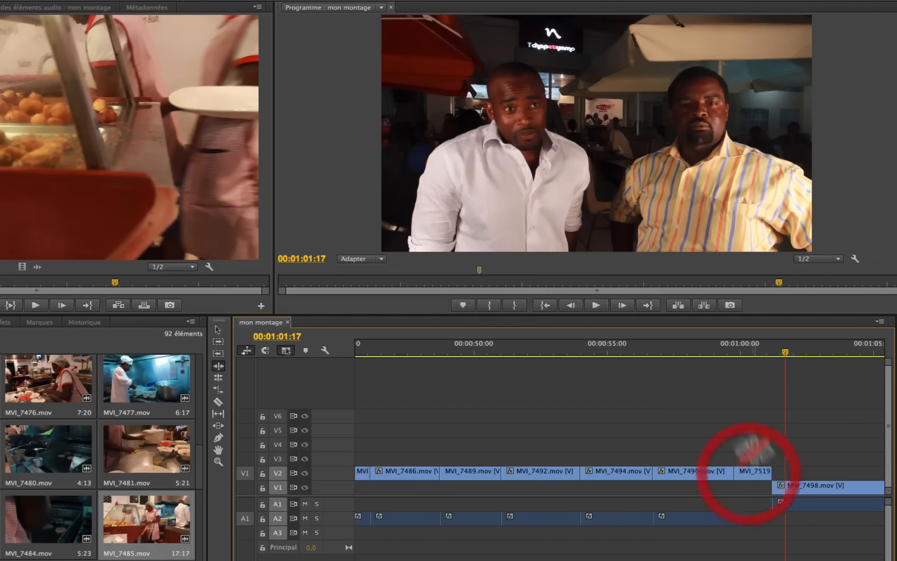
left_click(665, 354)
key("space")
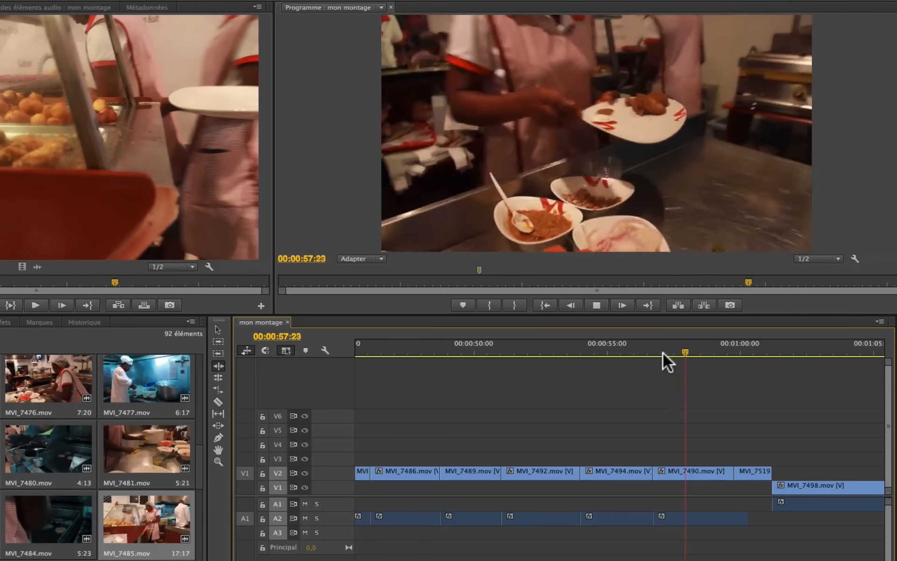
key("space")
Step: Shorten the end of MVI_7490.mov by about 10 frames in two small ripple trims, and review the cut through to MVI_7498.mov
left_click_drag(729, 474, 726, 474)
left_click(682, 348)
left_click_drag(681, 347, 722, 352)
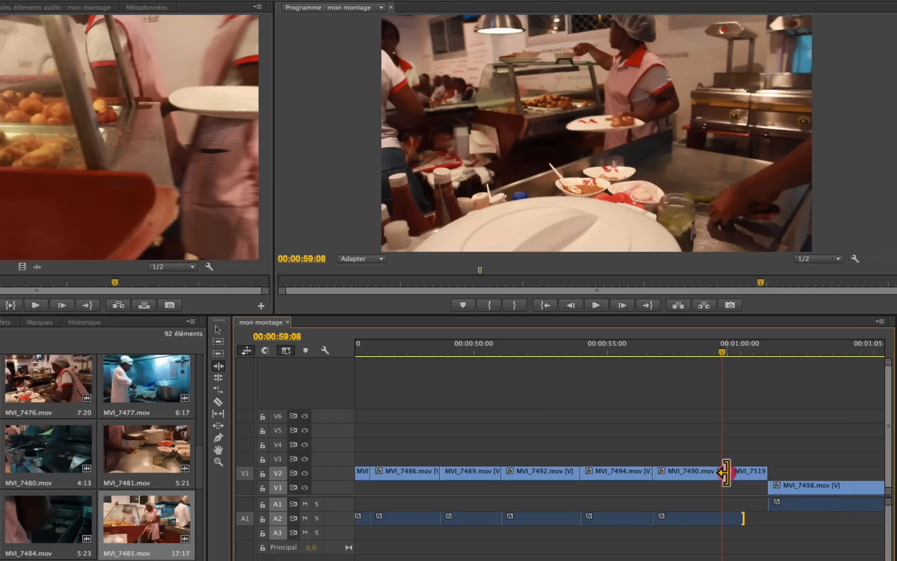
left_click_drag(724, 472, 717, 474)
left_click(679, 348)
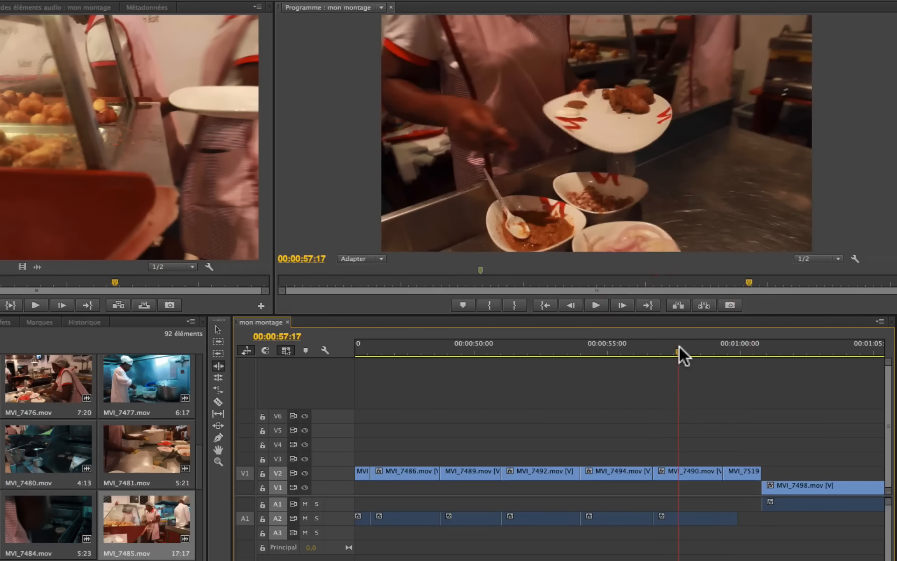
key("space")
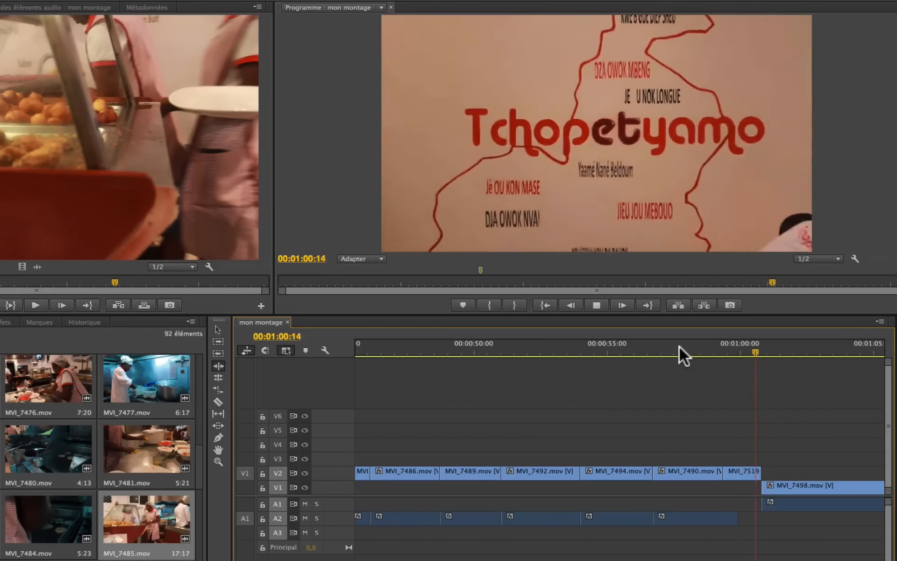
key("space")
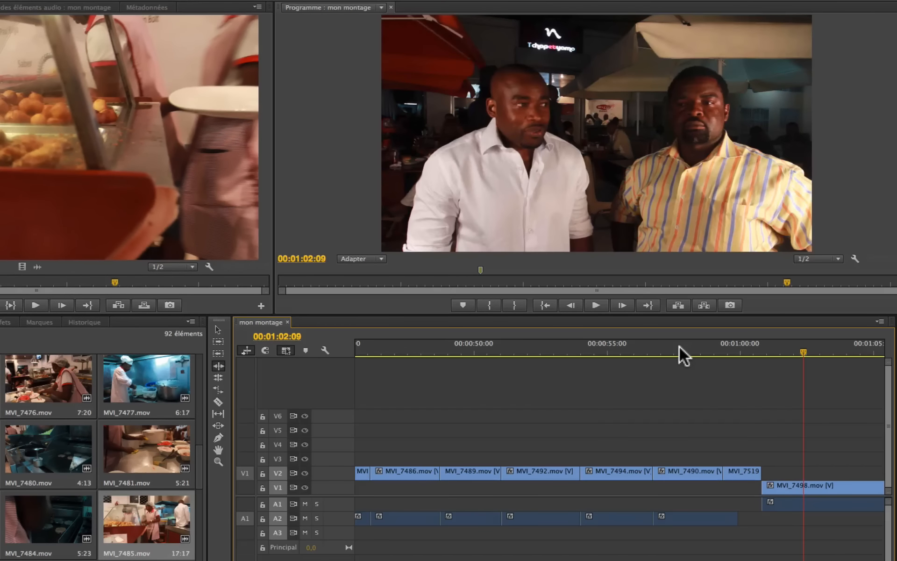
Step: Play the montage from about 00:00:38 to the end of MVI_7519.mov to review the trimmed V2 cuts
scroll(679, 350, "up", 5)
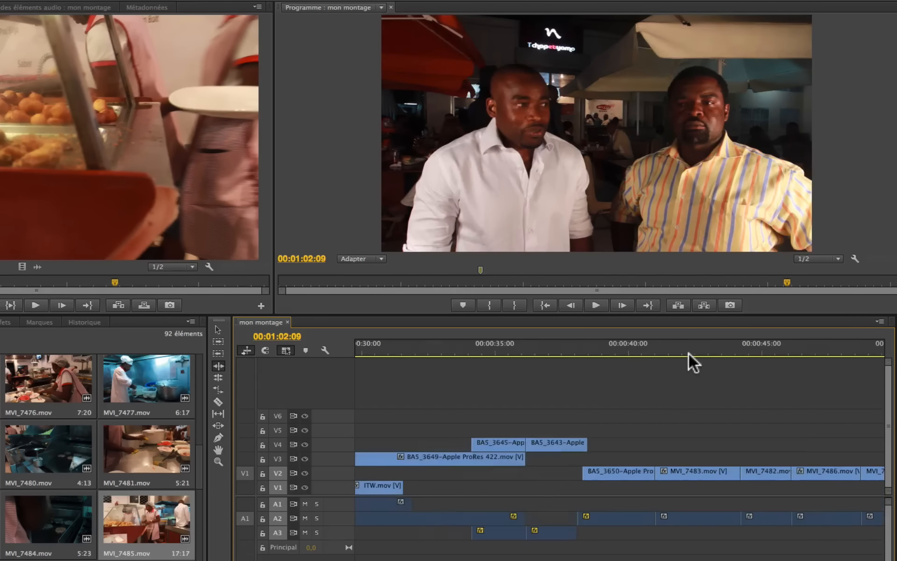
left_click(570, 346)
key("space")
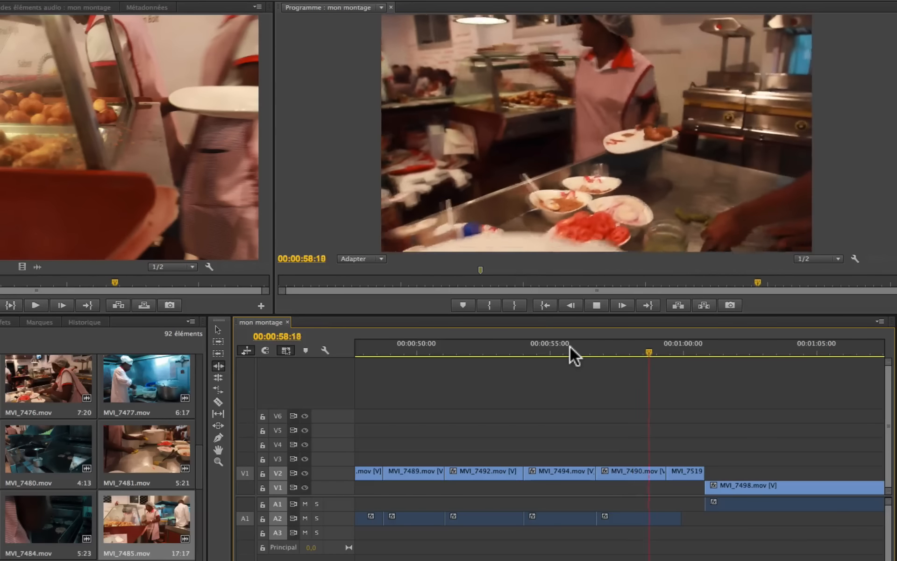
key("space")
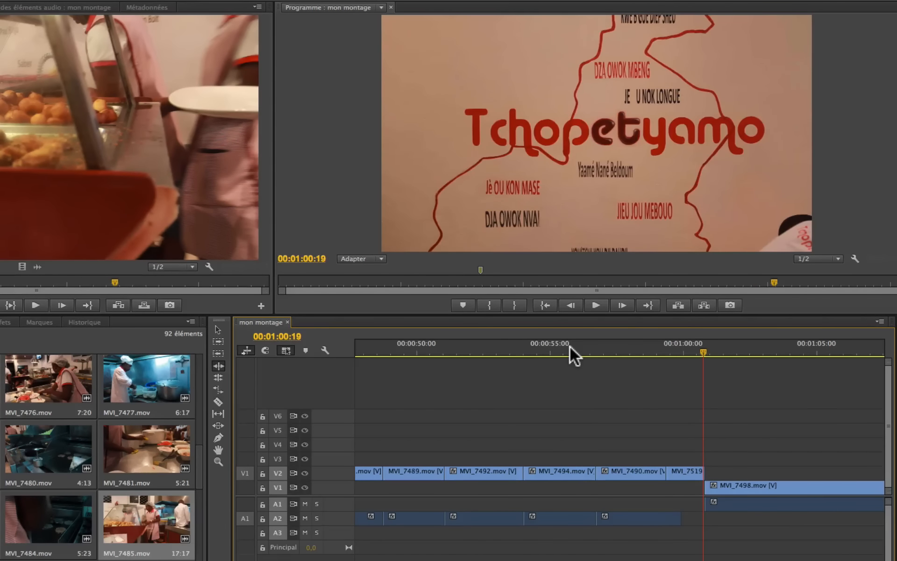